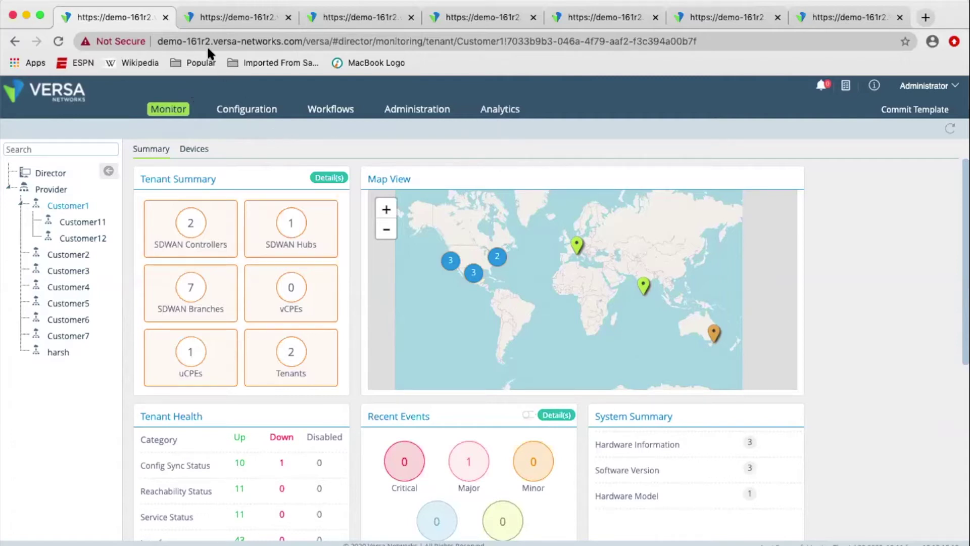
Step: Show DC1-Branch-Template's Zone Protection Profiles page listing the WAN1 profile
{"action": "left_click", "coordinate": [231, 14]}
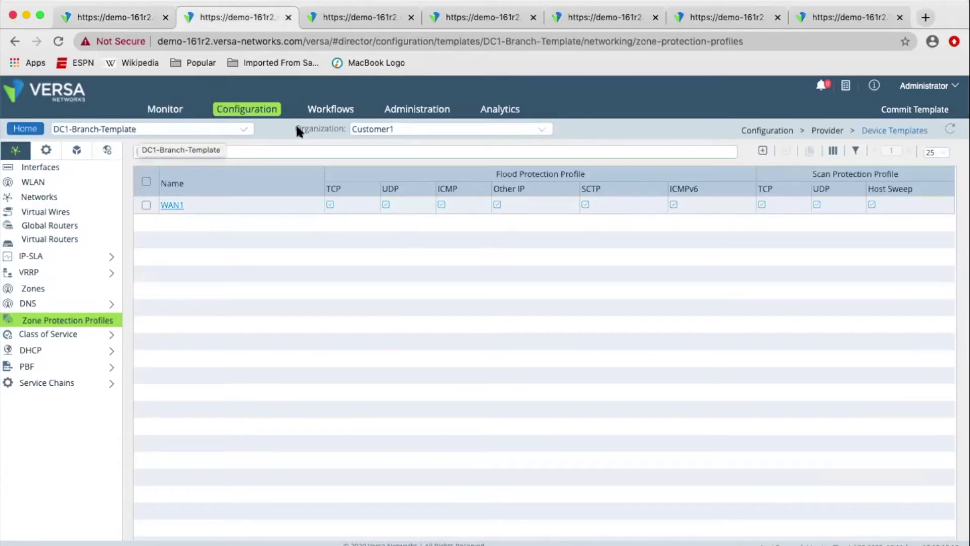
Step: Keep Customer1 as the organization and show the template's Next Gen Firewall security rules
{"action": "left_click", "coordinate": [452, 129]}
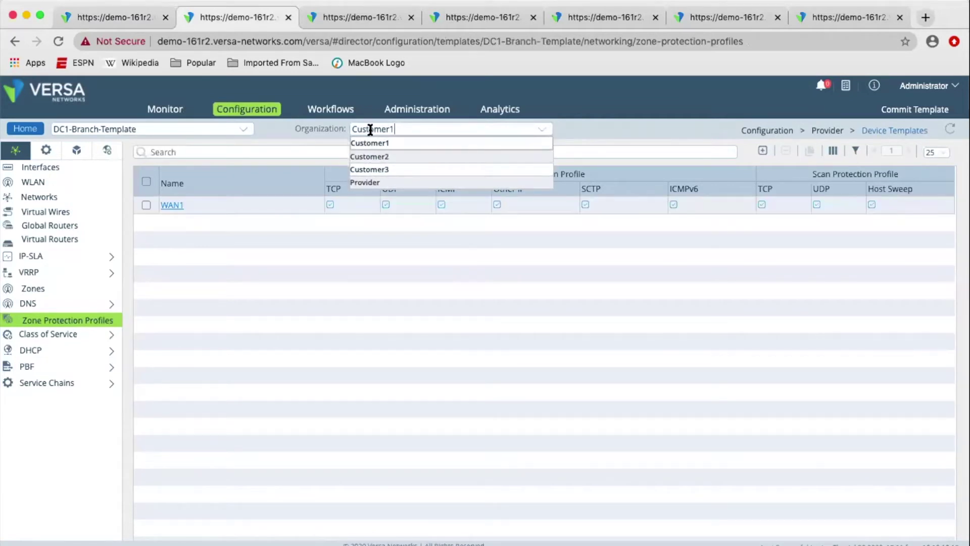
{"action": "left_click", "coordinate": [343, 301]}
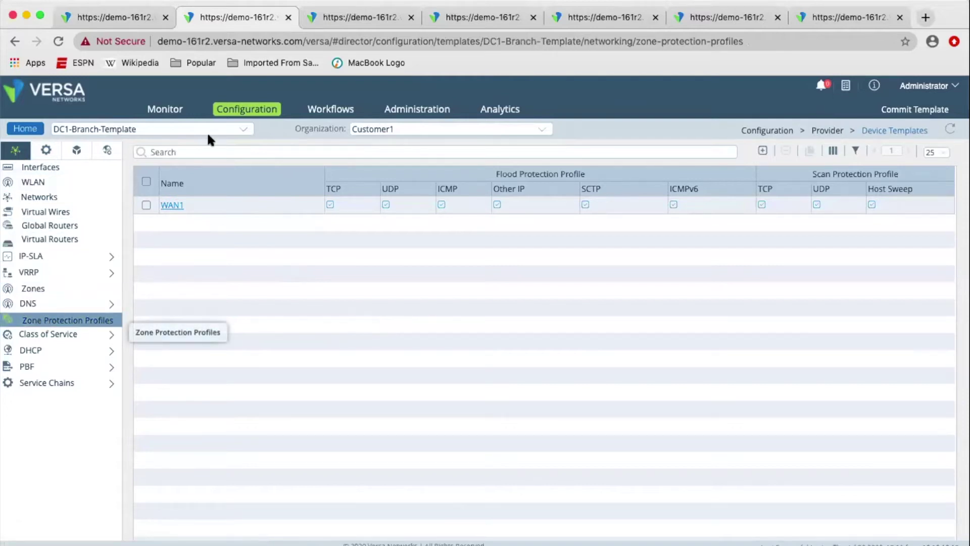
{"action": "left_click", "coordinate": [332, 17]}
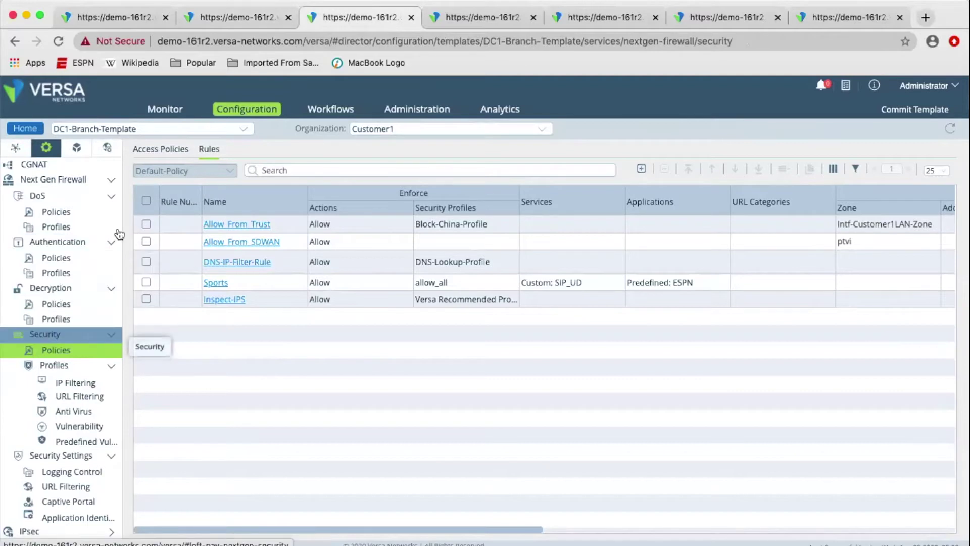
Step: Compare the security rules with the zone protection profiles, ending on the WAN1 profile list
{"action": "left_click", "coordinate": [224, 17]}
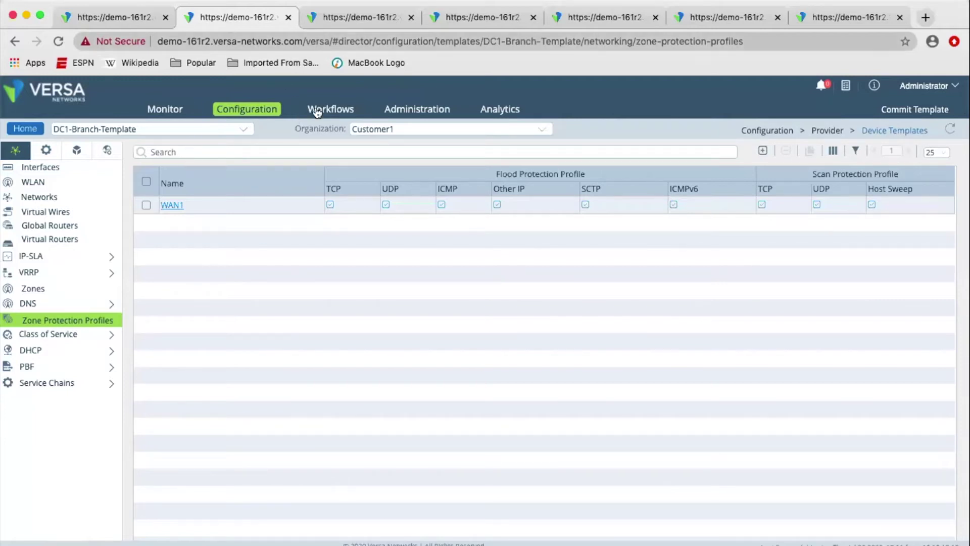
{"action": "left_click", "coordinate": [50, 316]}
{"action": "left_click", "coordinate": [325, 15]}
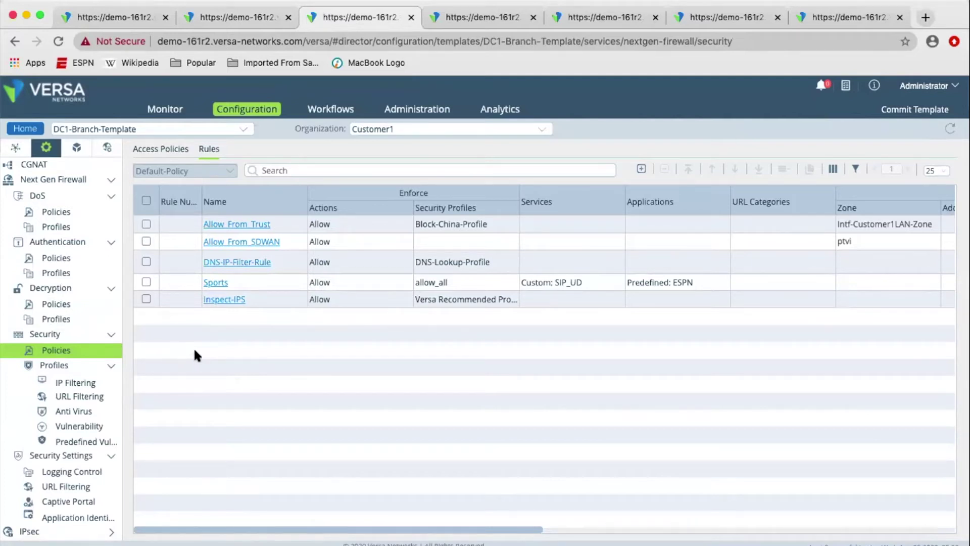
{"action": "left_click", "coordinate": [232, 20]}
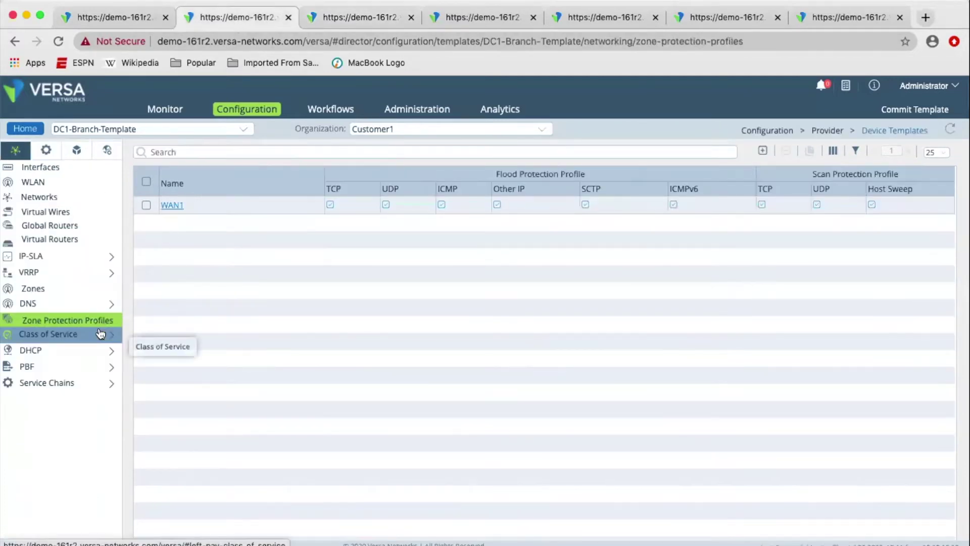
{"action": "left_click", "coordinate": [172, 204]}
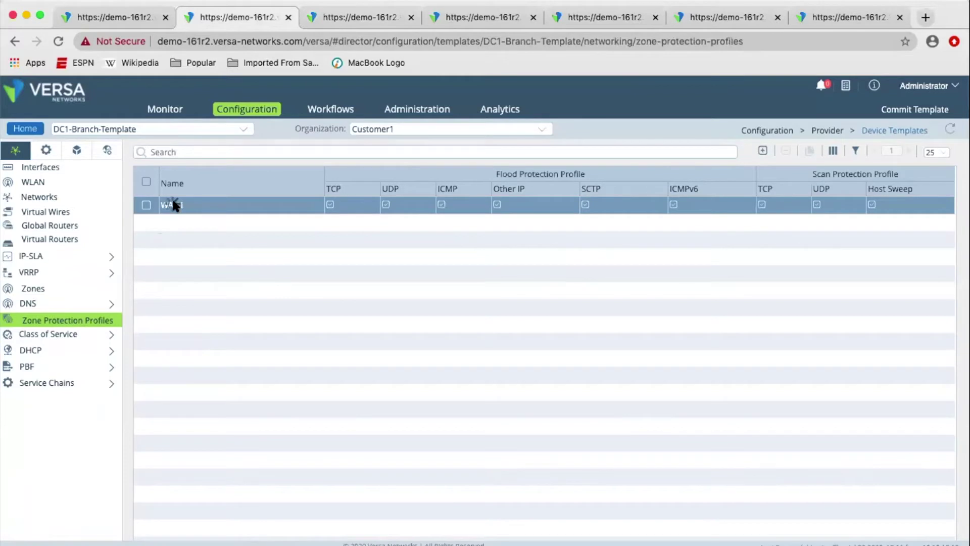
{"action": "left_click", "coordinate": [330, 150]}
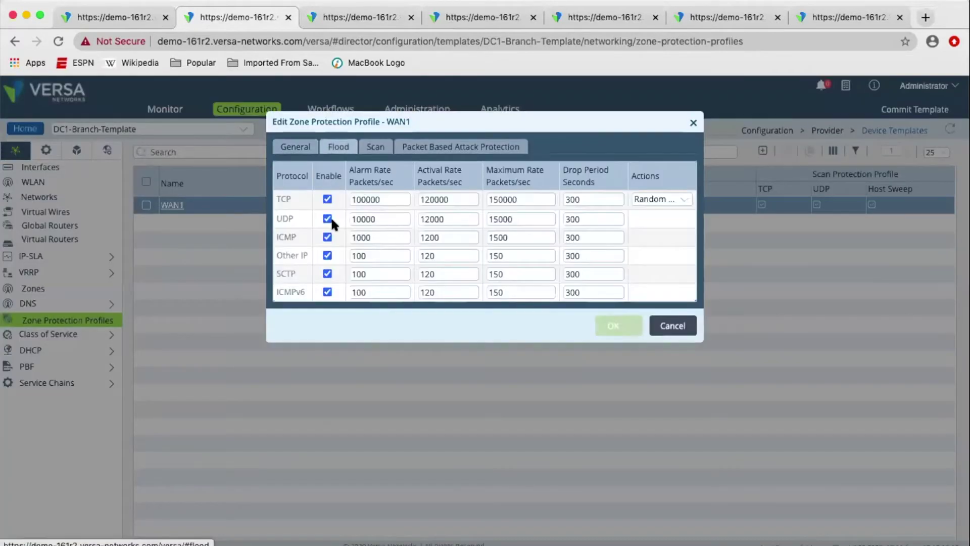
{"action": "left_click", "coordinate": [377, 147]}
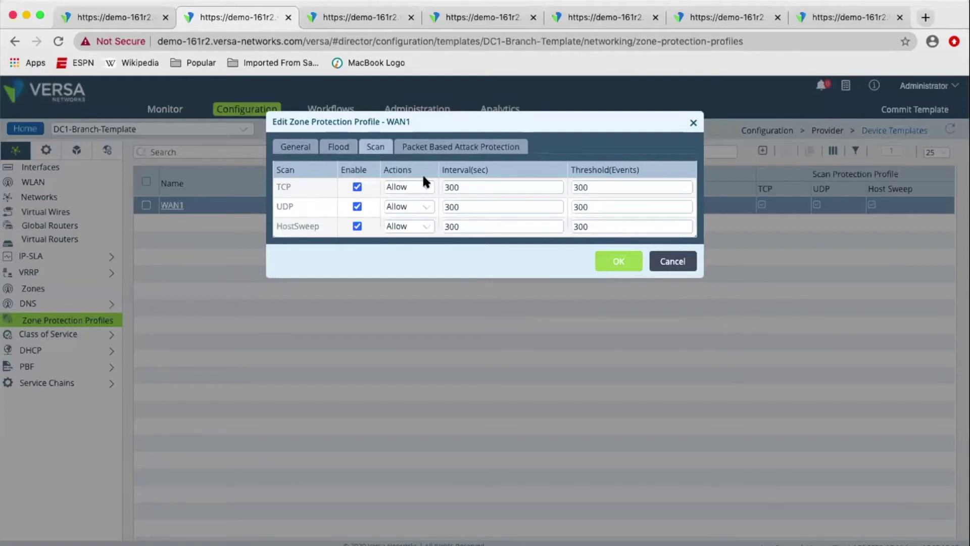
{"action": "left_click", "coordinate": [433, 148]}
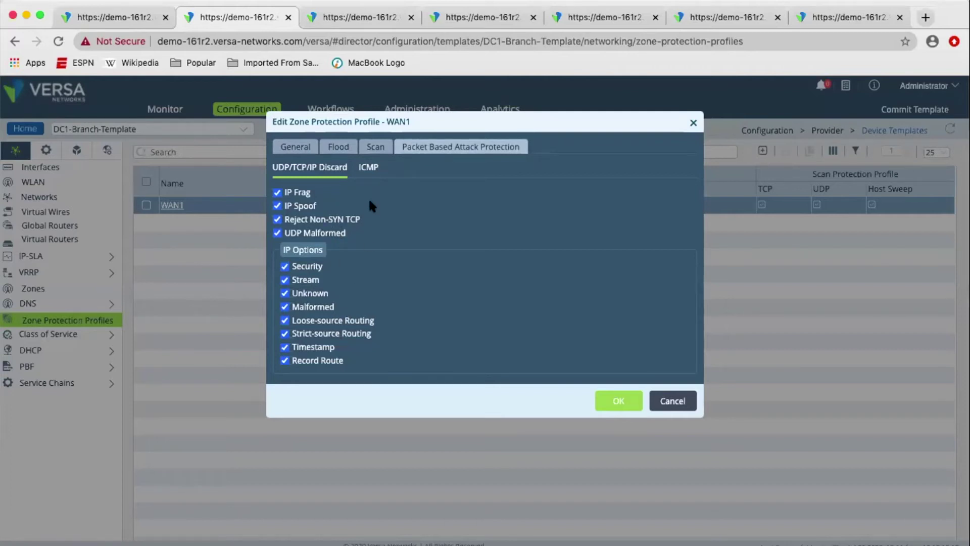
{"action": "left_click", "coordinate": [368, 170]}
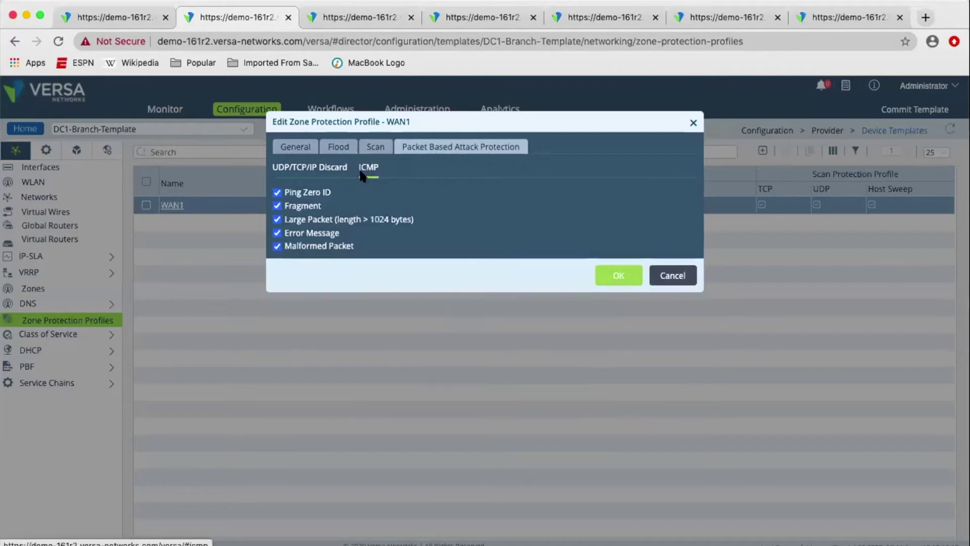
{"action": "left_click", "coordinate": [331, 173]}
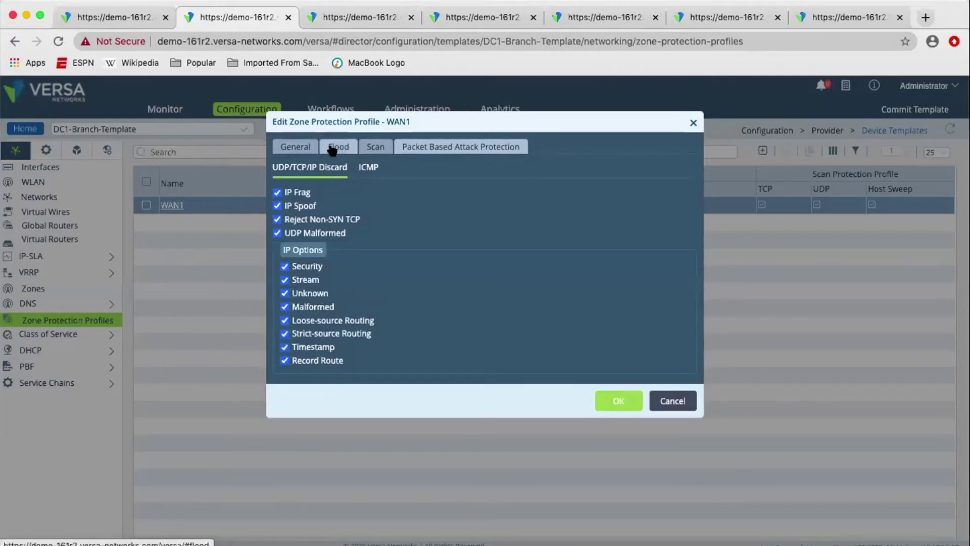
{"action": "left_click", "coordinate": [317, 153]}
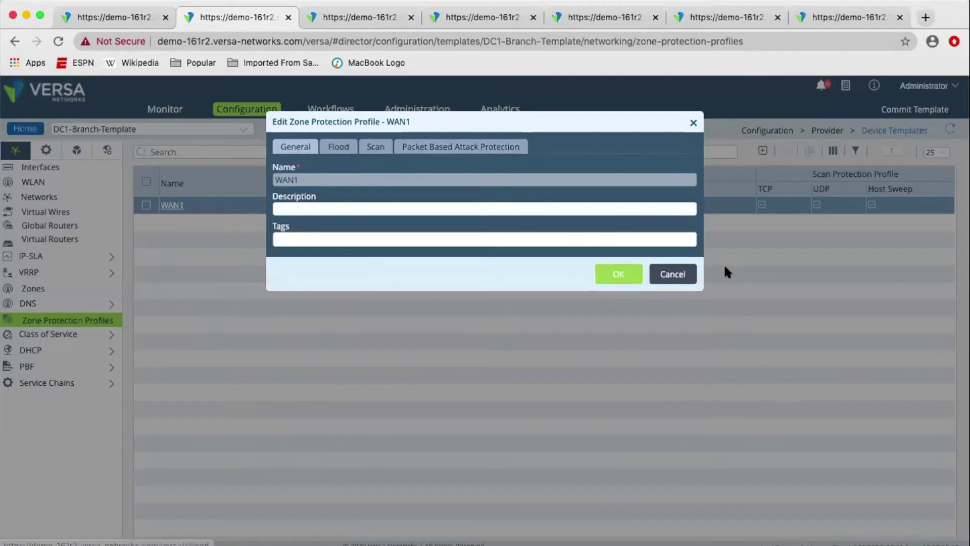
{"action": "left_click", "coordinate": [673, 276]}
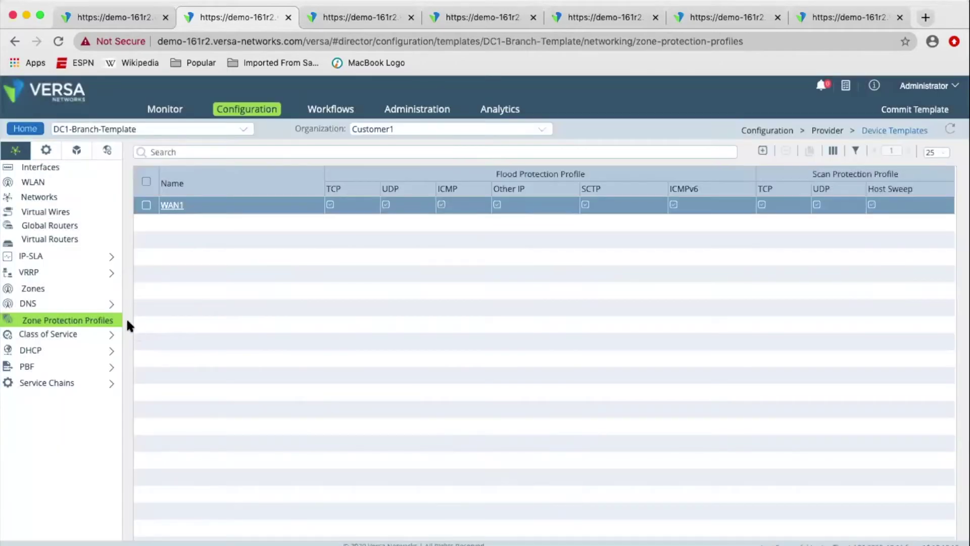
Step: Inspect RTI-BB2-Zone's Zone Protection Profile options in the Zones list and cancel without changes
{"action": "left_click", "coordinate": [89, 294]}
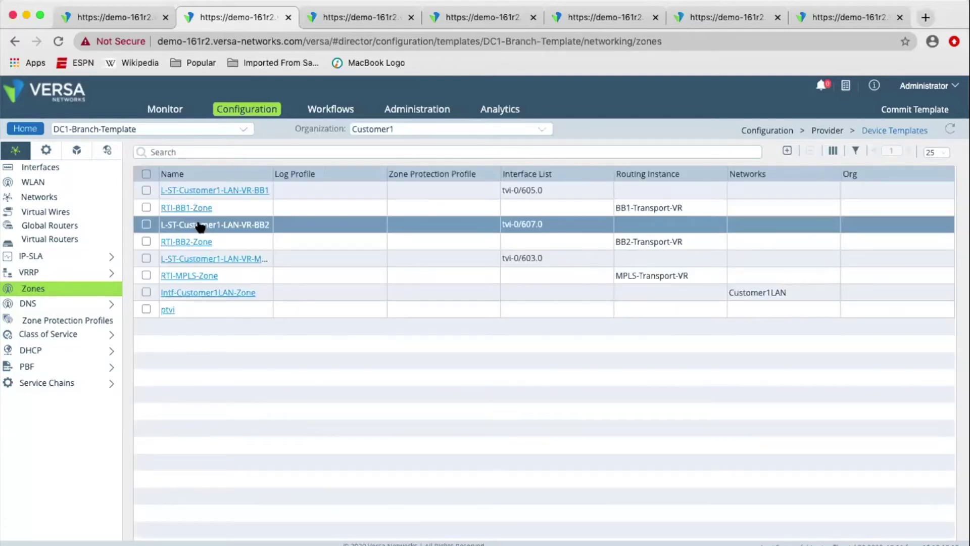
{"action": "left_click", "coordinate": [202, 258]}
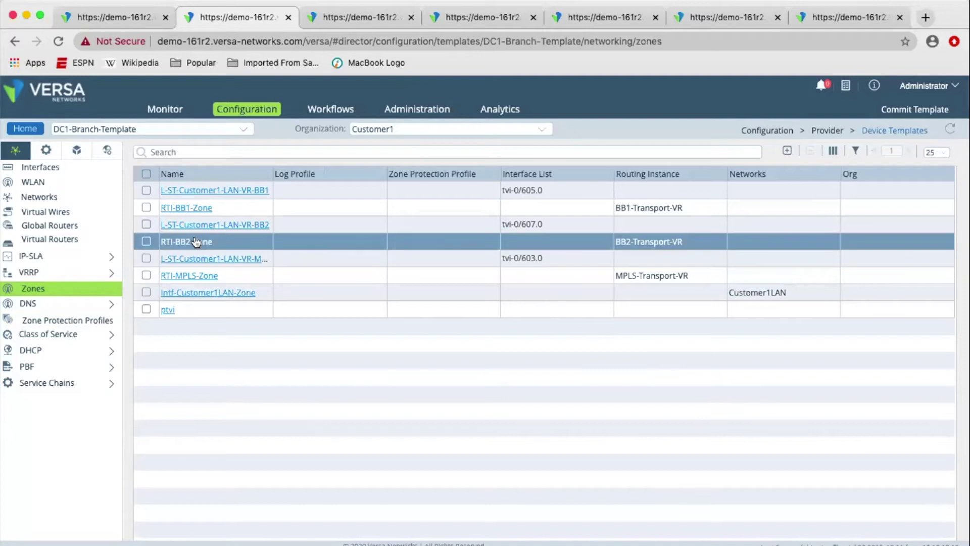
{"action": "left_click", "coordinate": [191, 241]}
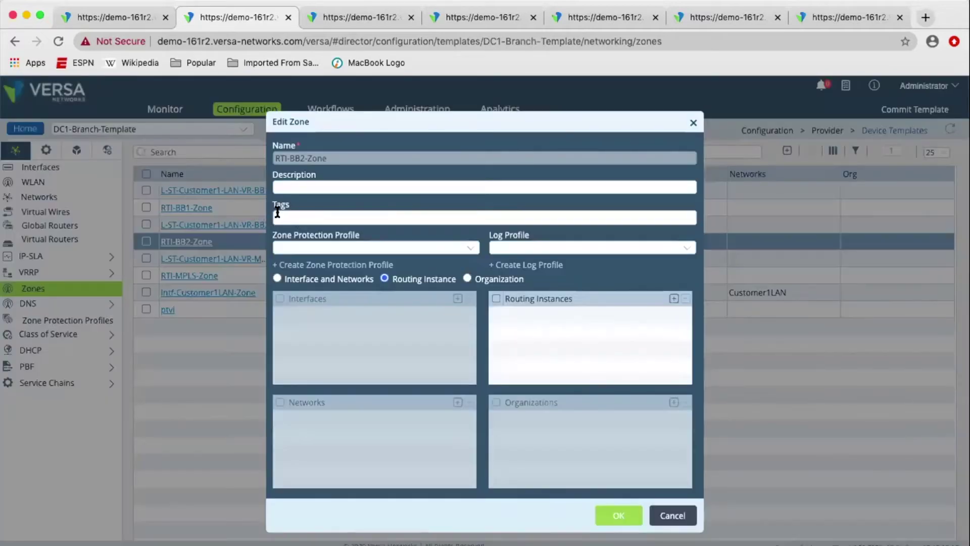
{"action": "left_click", "coordinate": [341, 247]}
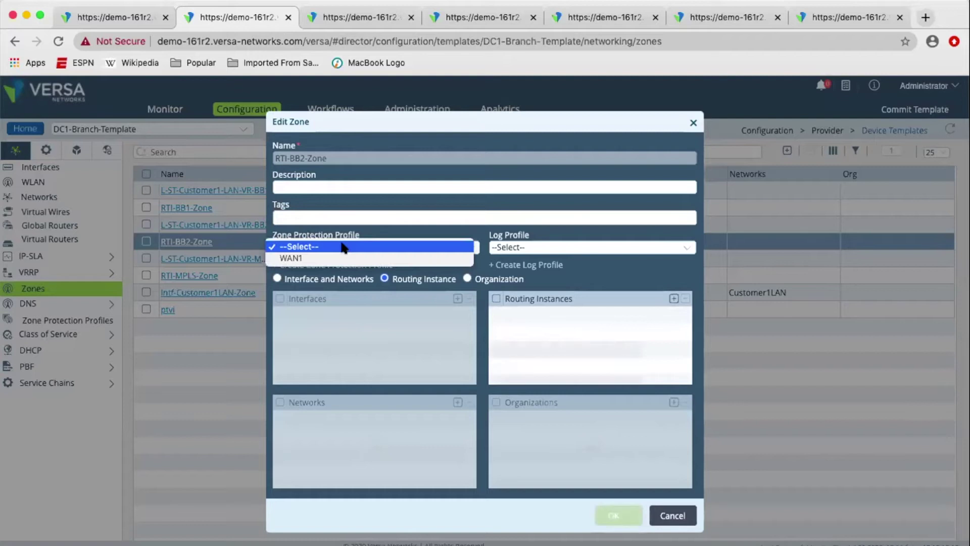
{"action": "left_click", "coordinate": [341, 247]}
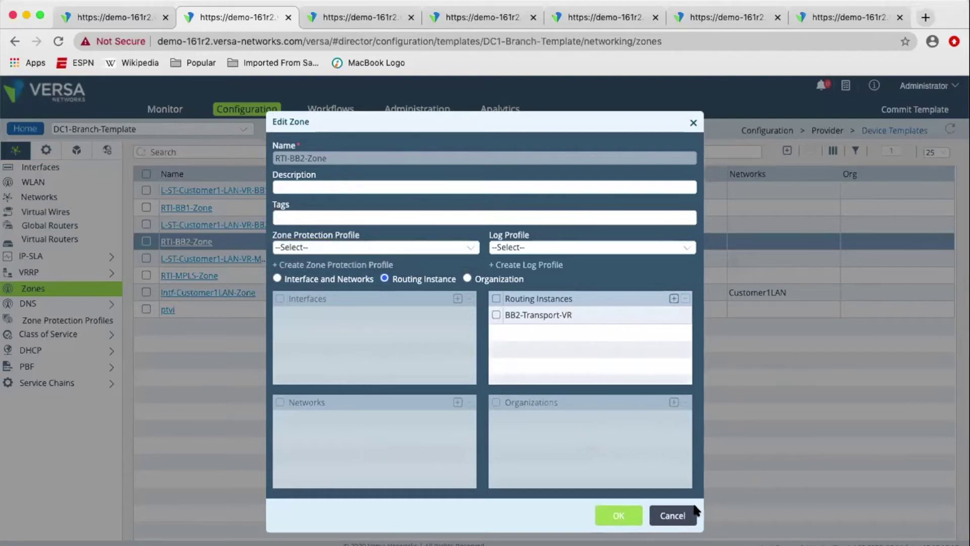
{"action": "left_click", "coordinate": [671, 515]}
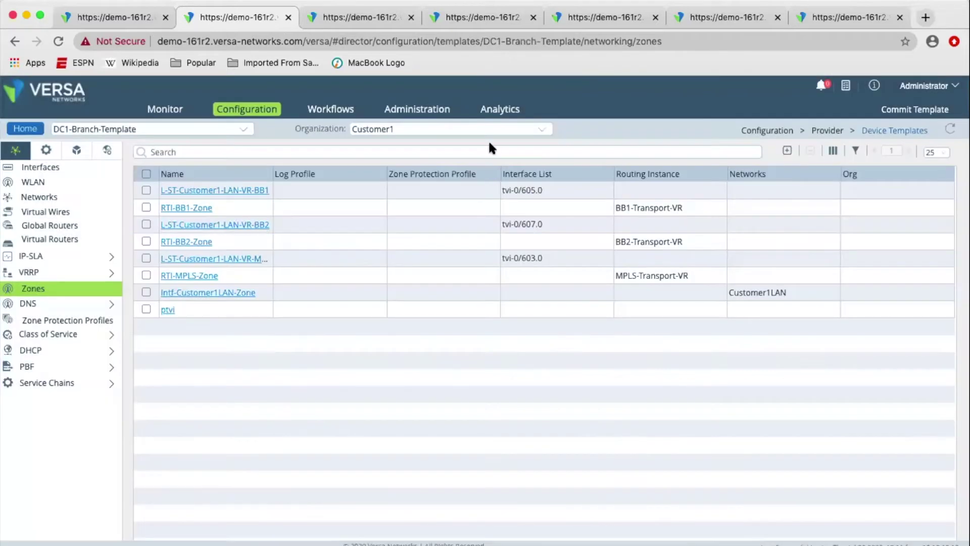
Step: Return to the template's Next Gen Firewall security policy rules
{"action": "left_click", "coordinate": [337, 17]}
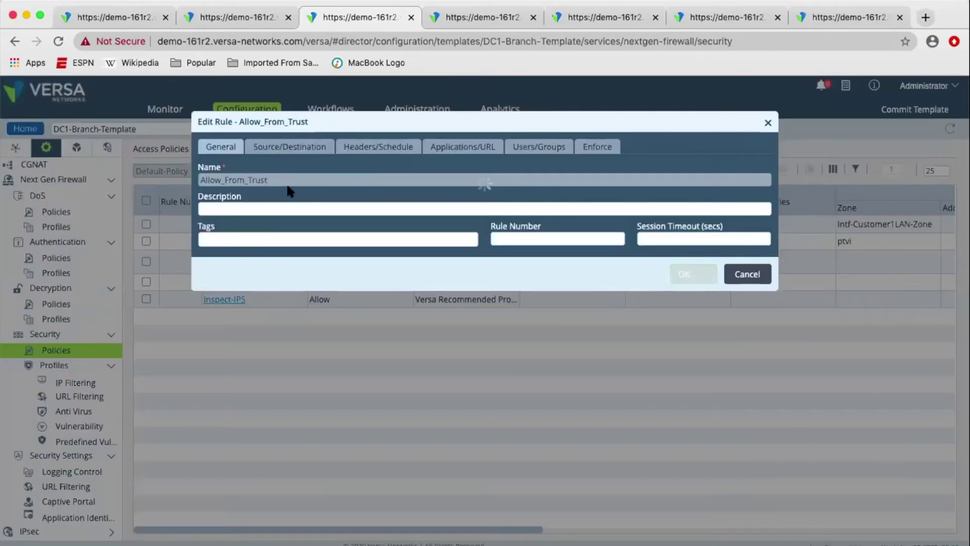
Step: Review all Allow_From_Trust tabs, ending on Source/Destination with source zone Intf-Customer1LAN-Zone
{"action": "left_click", "coordinate": [290, 145]}
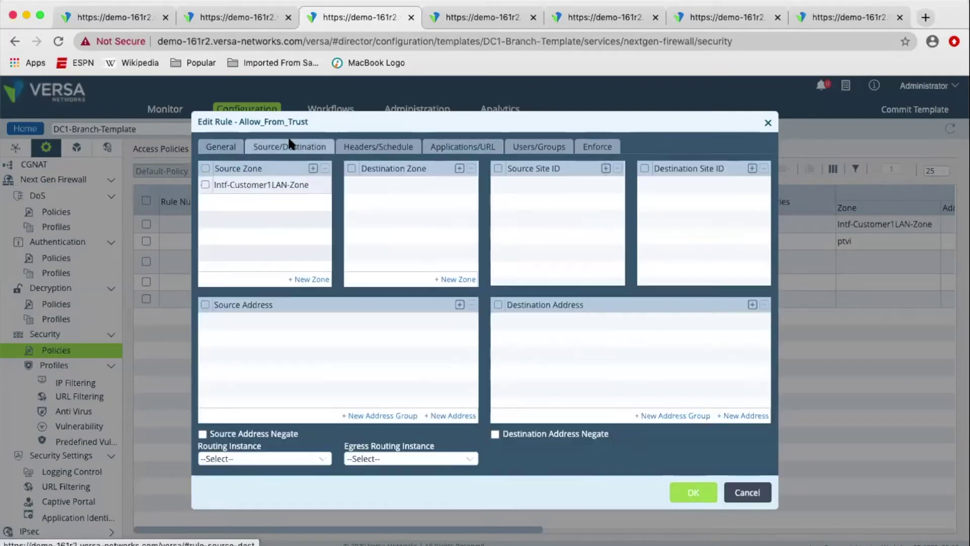
{"action": "left_click", "coordinate": [393, 147]}
{"action": "left_click", "coordinate": [468, 147]}
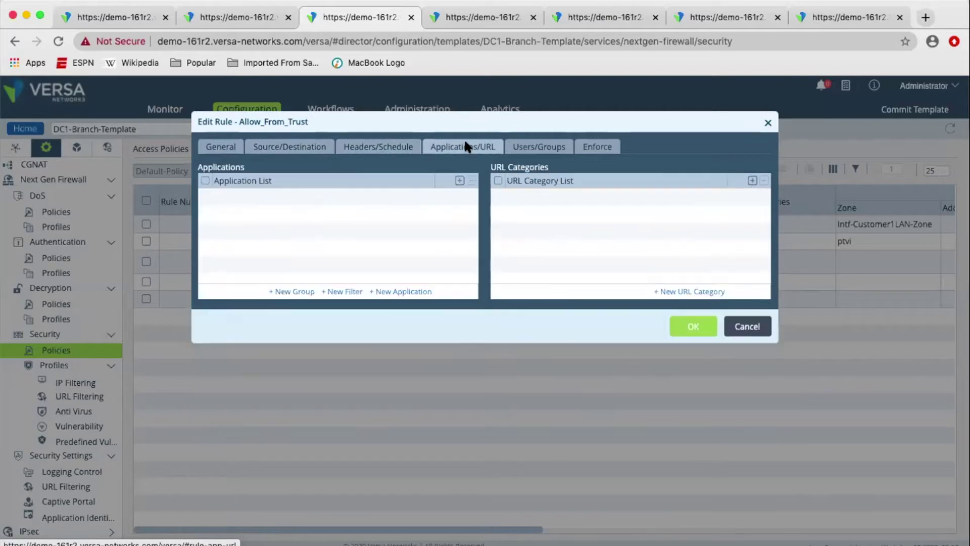
{"action": "left_click", "coordinate": [556, 148]}
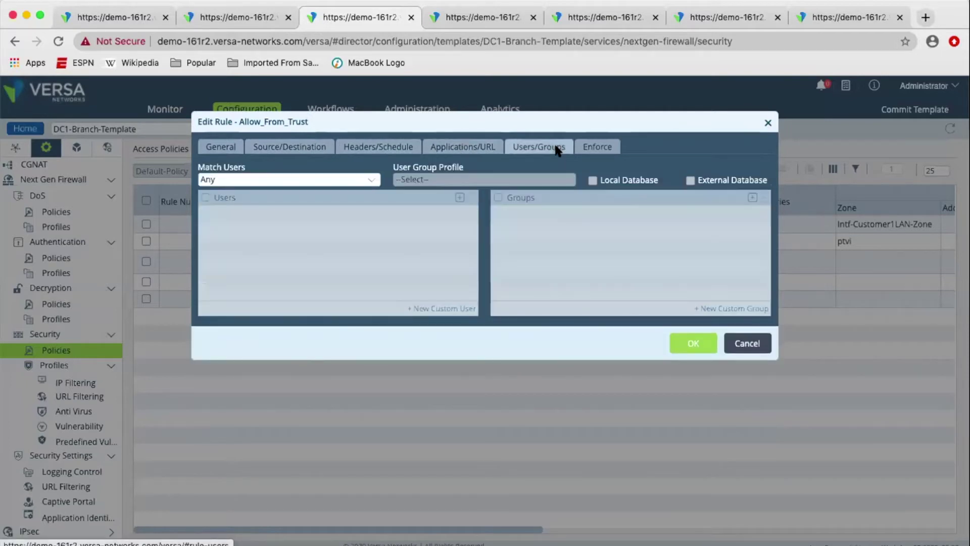
{"action": "left_click", "coordinate": [605, 144]}
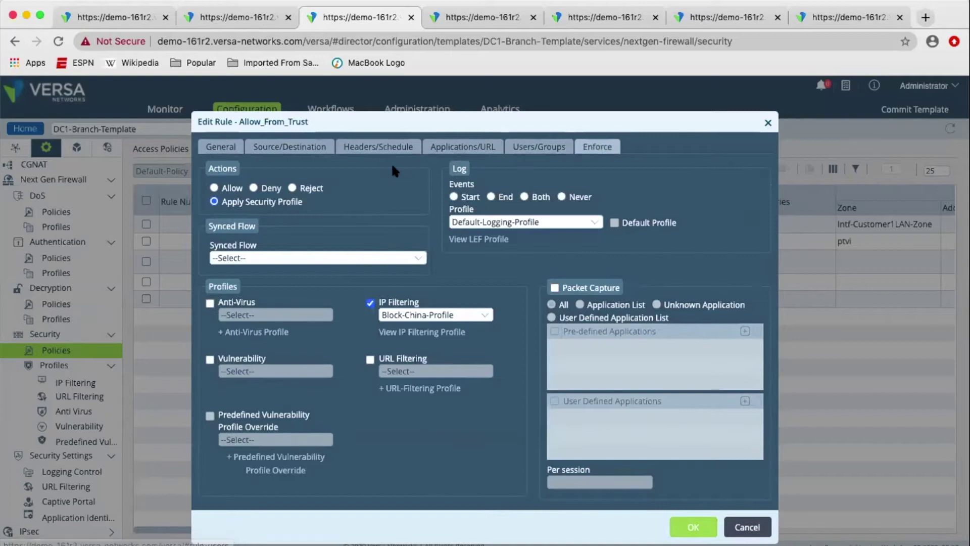
{"action": "left_click", "coordinate": [262, 146]}
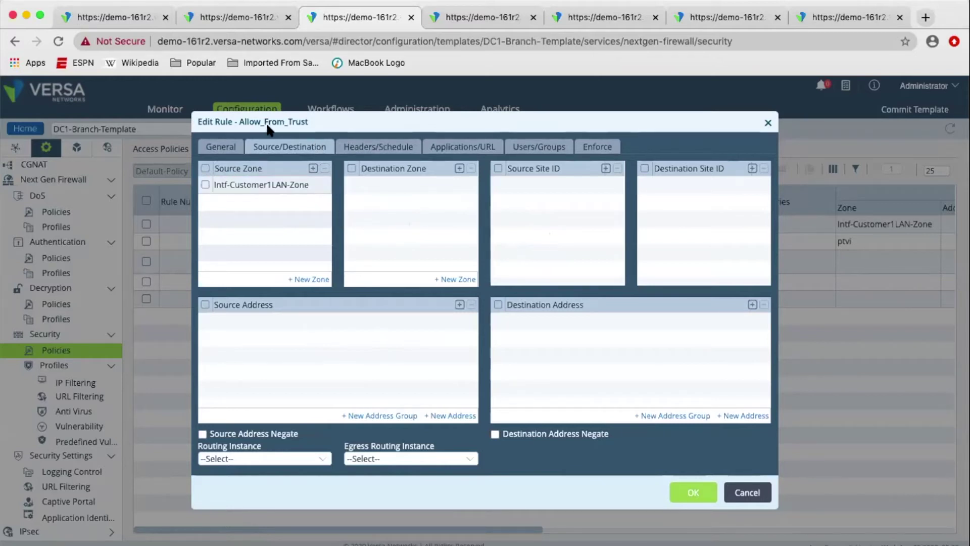
{"action": "left_click", "coordinate": [597, 147]}
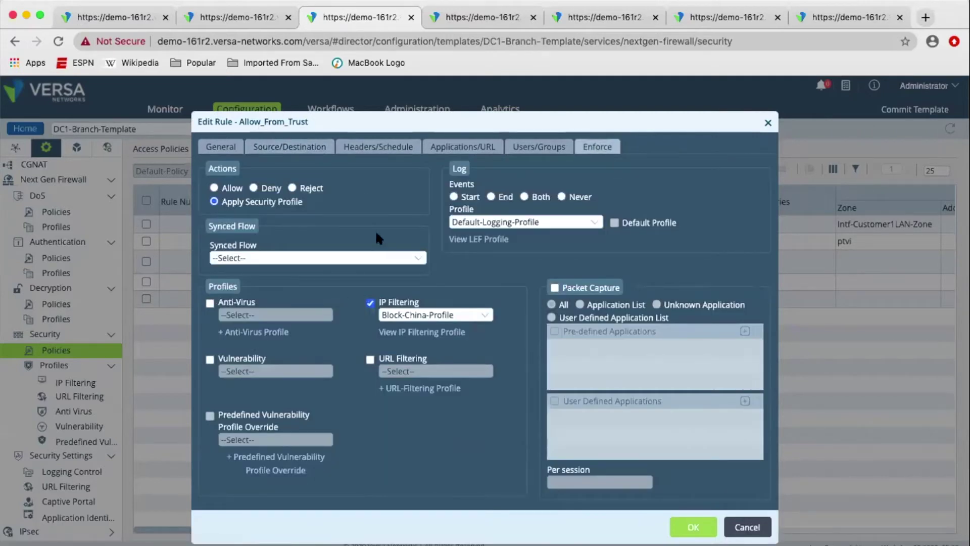
{"action": "left_click", "coordinate": [266, 145]}
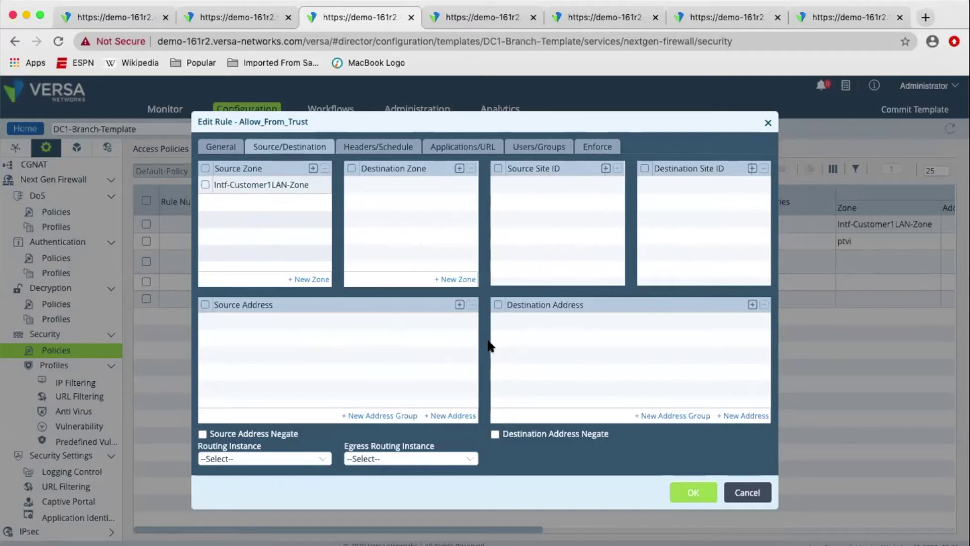
Step: Add a blank Source Address entry and browse existing addresses without picking one
{"action": "left_click", "coordinate": [459, 305]}
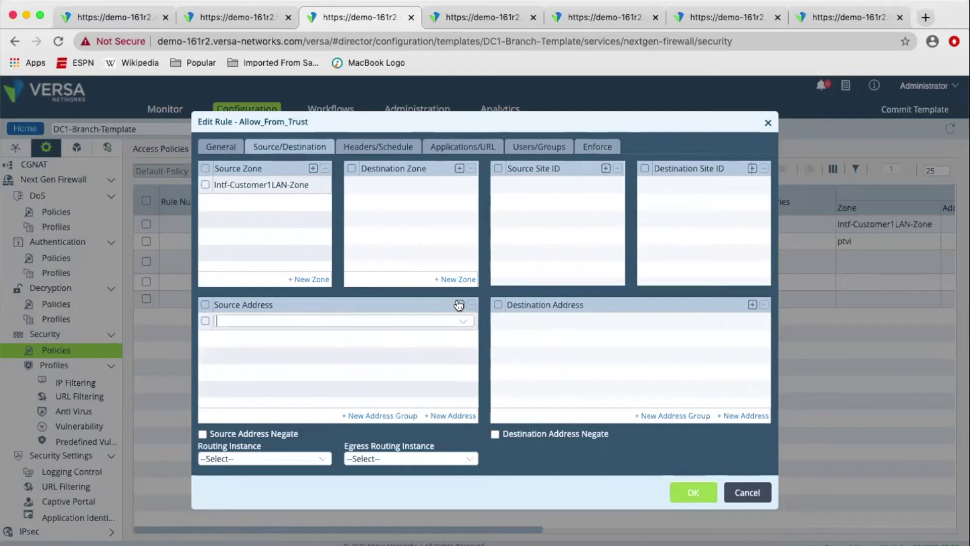
{"action": "left_click", "coordinate": [459, 321]}
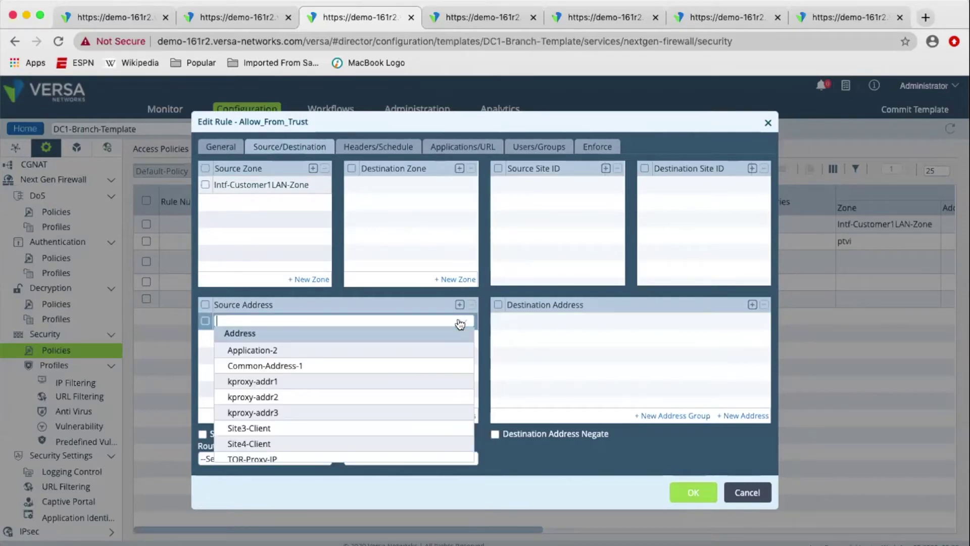
{"action": "scroll", "coordinate": [331, 395], "scroll_direction": "down", "scroll_amount": 3}
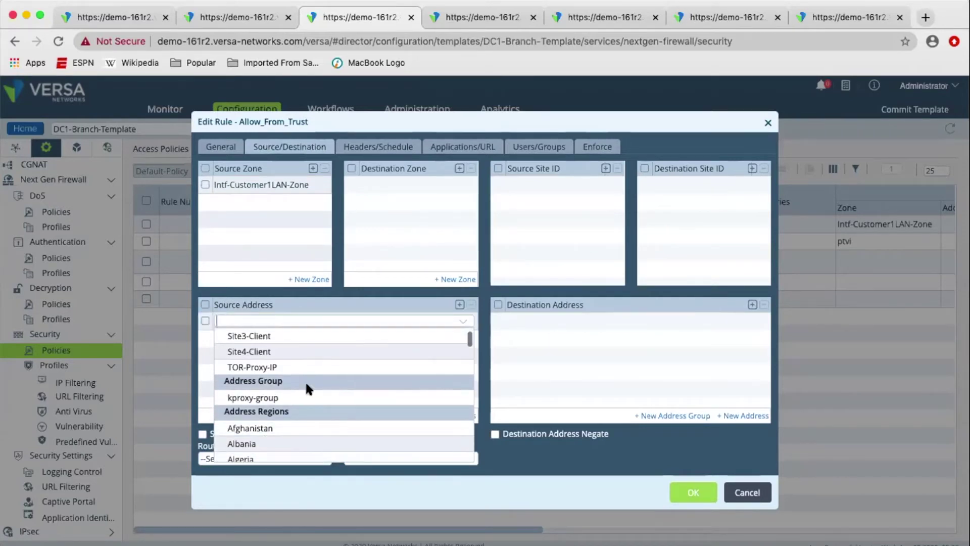
{"action": "scroll", "coordinate": [305, 442], "scroll_direction": "down", "scroll_amount": 2}
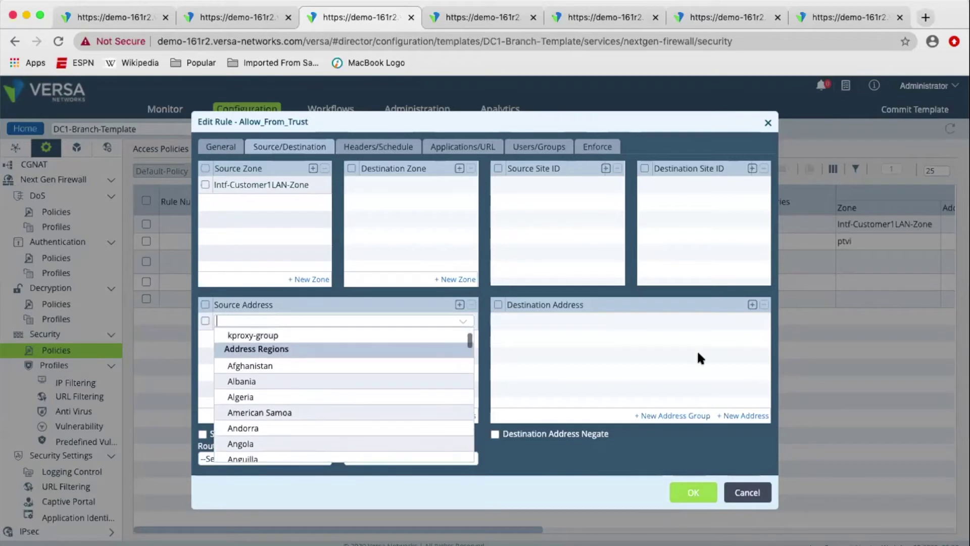
{"action": "left_click", "coordinate": [592, 369]}
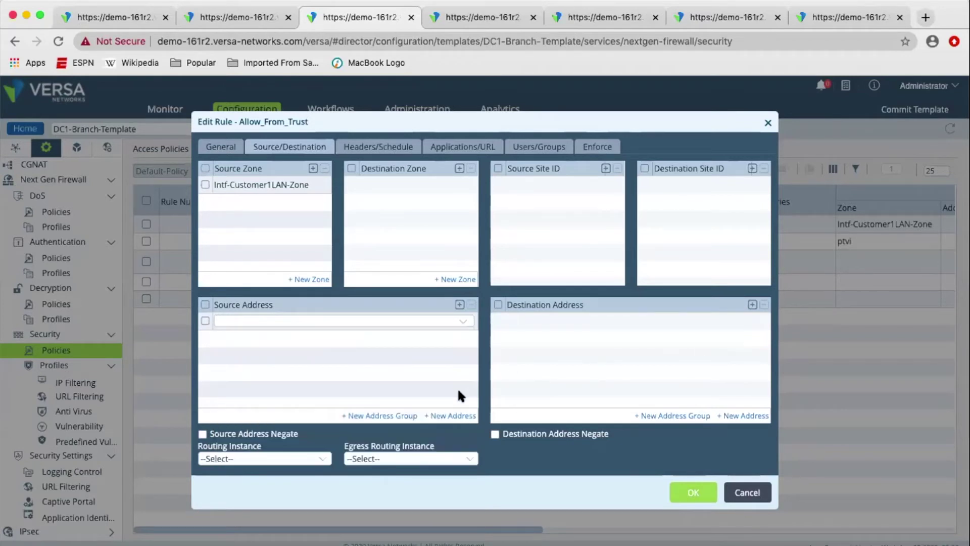
Step: Preview New Address types and cancel, then add a blank Services entry under Headers/Schedule
{"action": "left_click", "coordinate": [449, 416]}
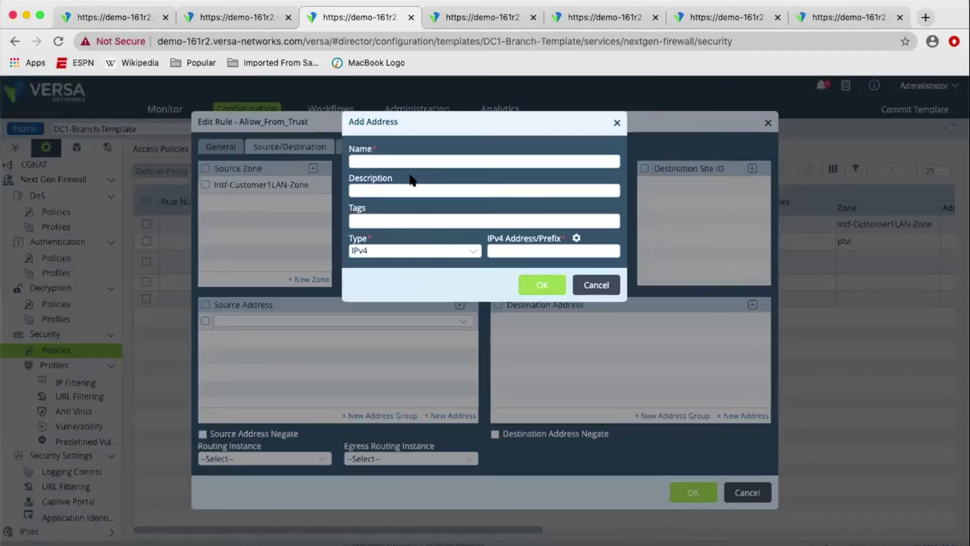
{"action": "left_click", "coordinate": [409, 251]}
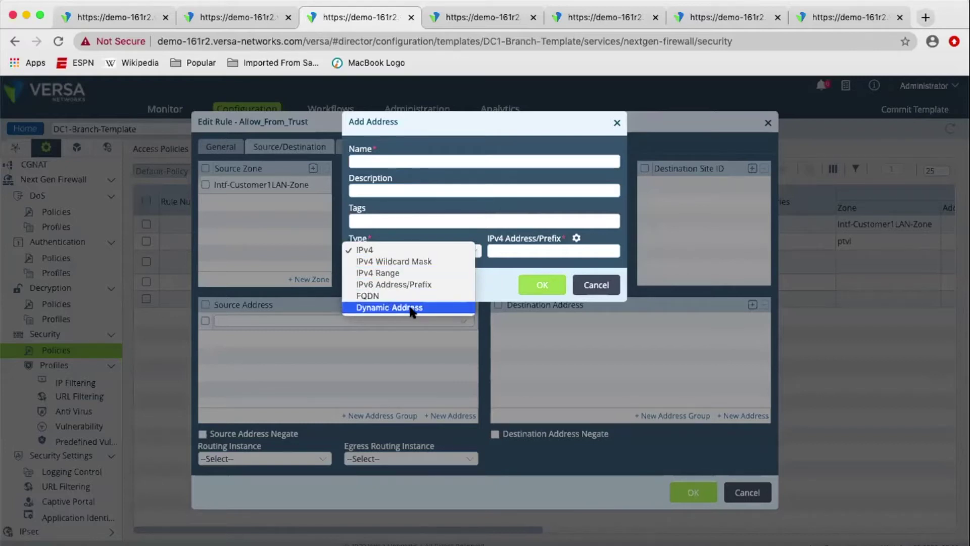
{"action": "left_click", "coordinate": [548, 225]}
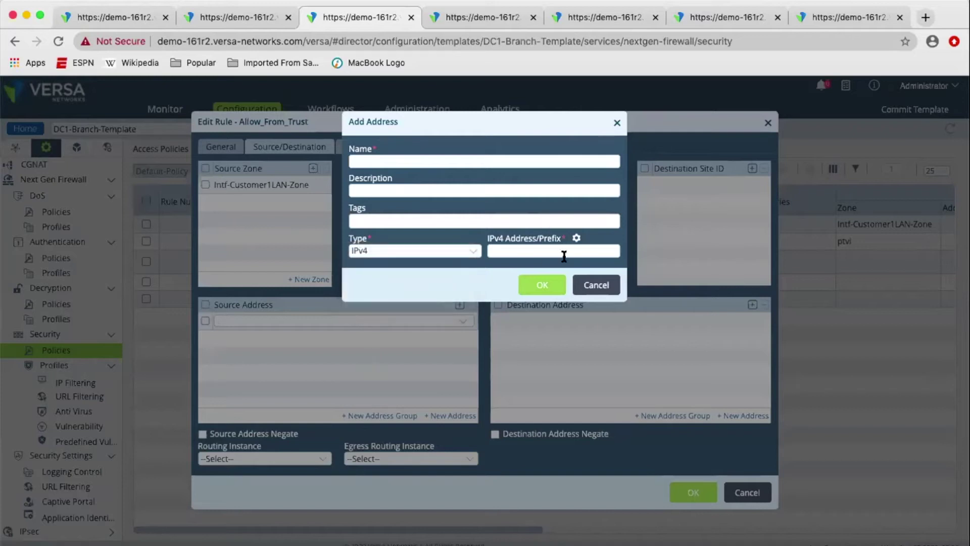
{"action": "left_click", "coordinate": [588, 285]}
{"action": "left_click", "coordinate": [369, 146]}
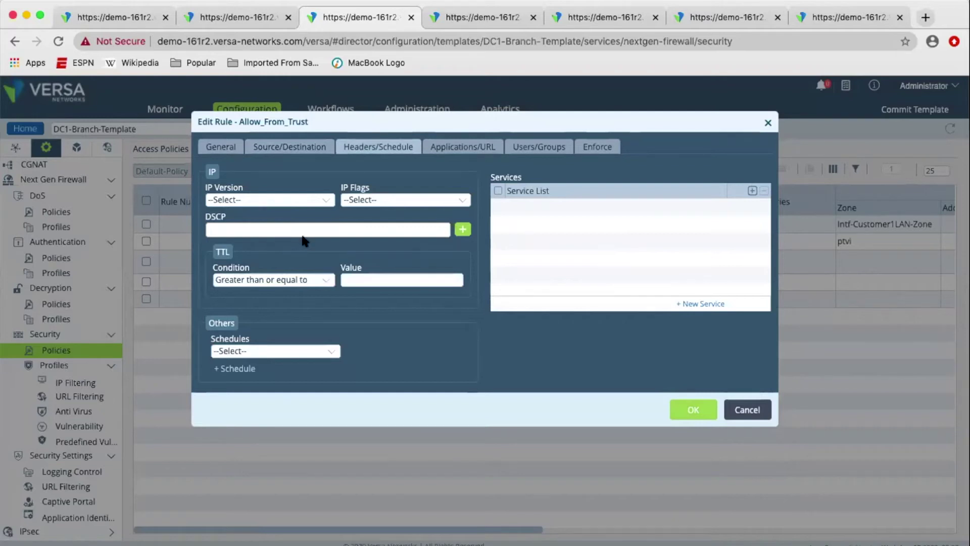
{"action": "left_click", "coordinate": [753, 191]}
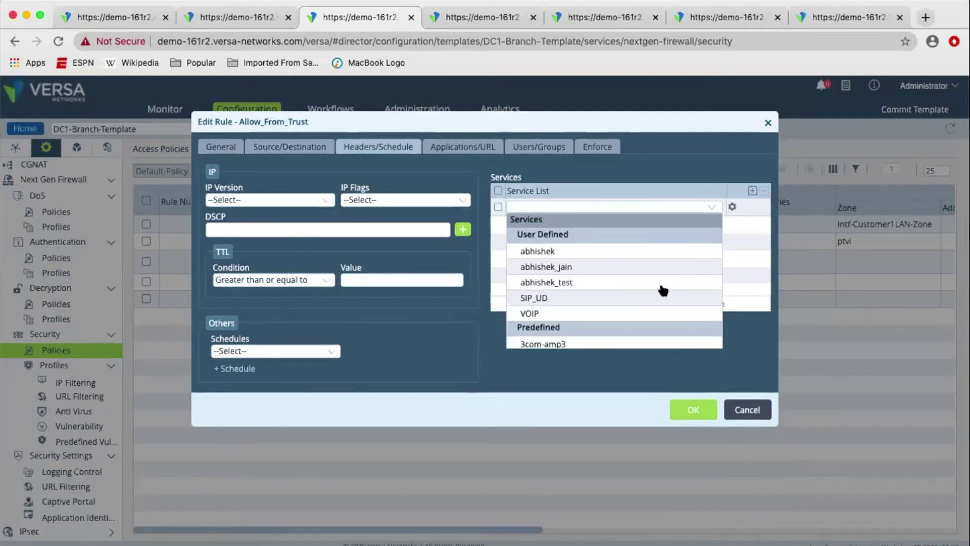
{"action": "scroll", "coordinate": [616, 297], "scroll_direction": "down", "scroll_amount": 2}
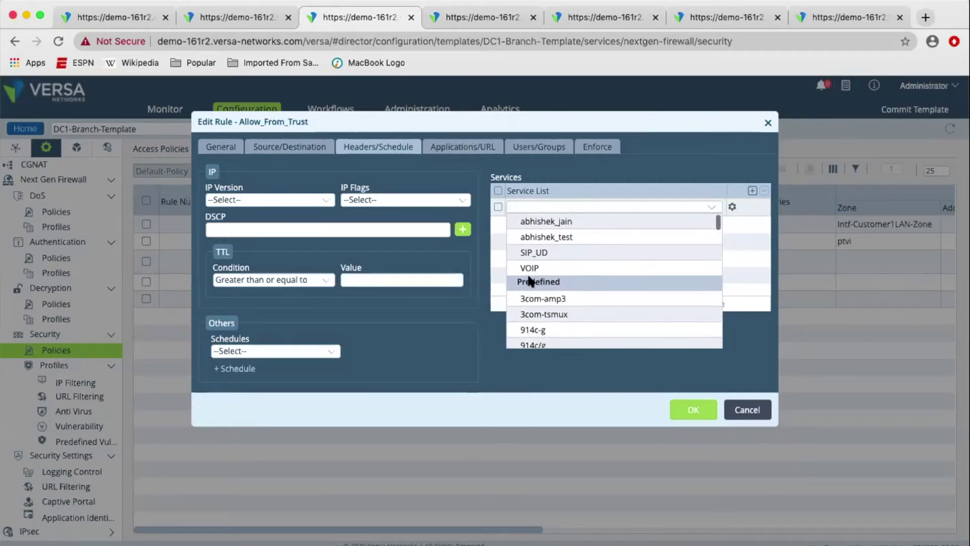
{"action": "scroll", "coordinate": [551, 281], "scroll_direction": "down", "scroll_amount": 4}
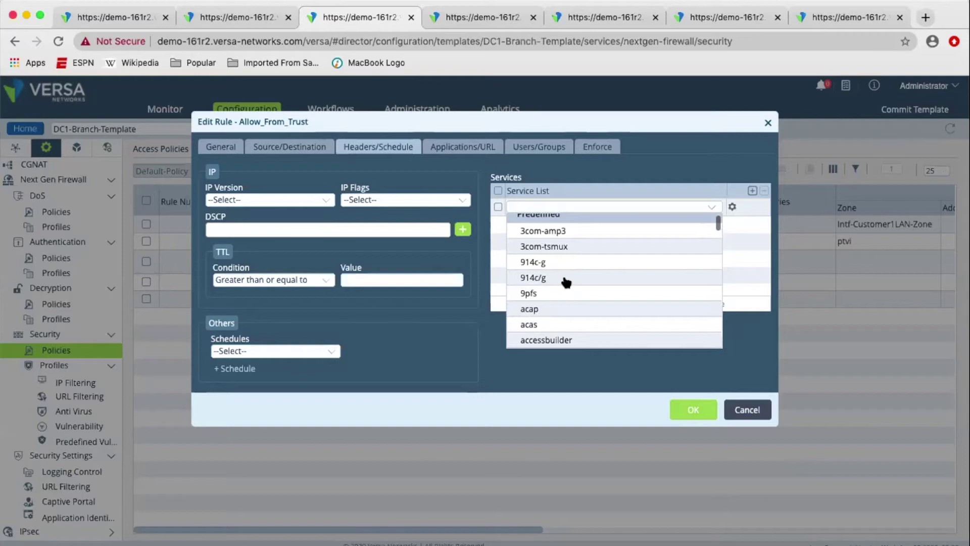
{"action": "scroll", "coordinate": [566, 282], "scroll_direction": "up", "scroll_amount": 1}
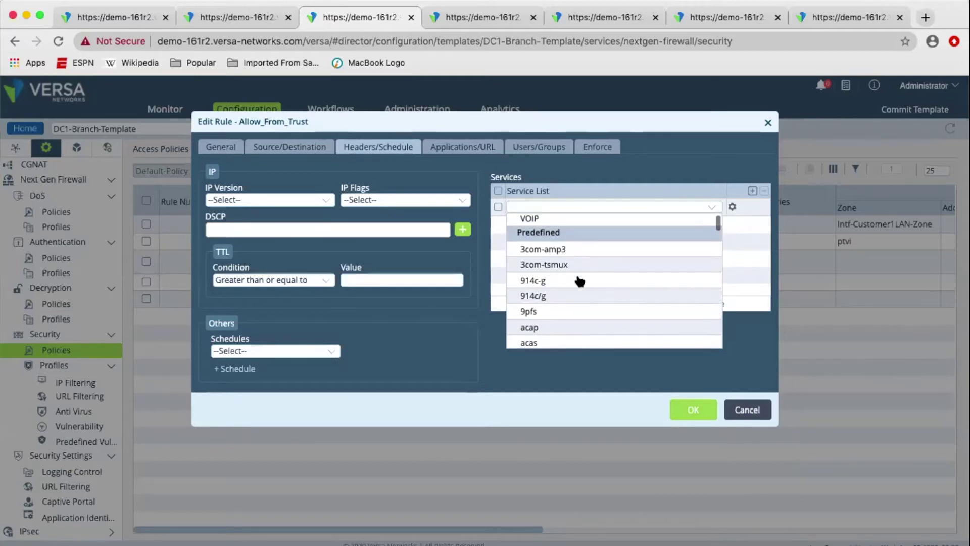
{"action": "scroll", "coordinate": [580, 281], "scroll_direction": "up", "scroll_amount": 4}
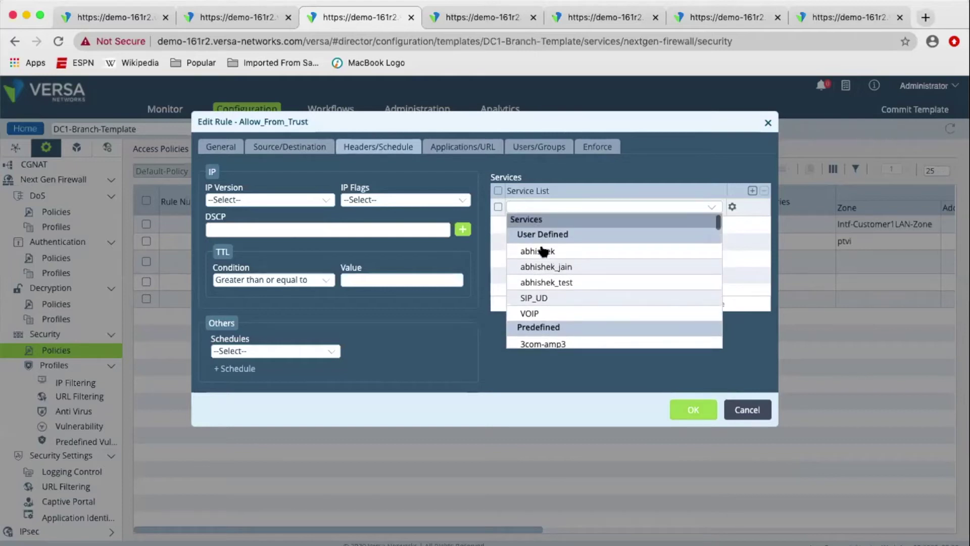
{"action": "scroll", "coordinate": [558, 293], "scroll_direction": "down", "scroll_amount": 1}
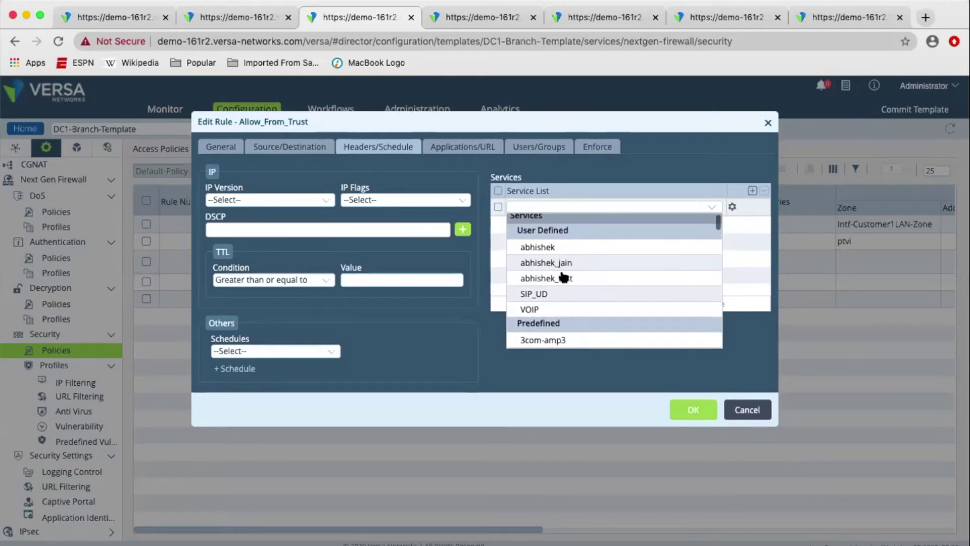
{"action": "left_click", "coordinate": [737, 238]}
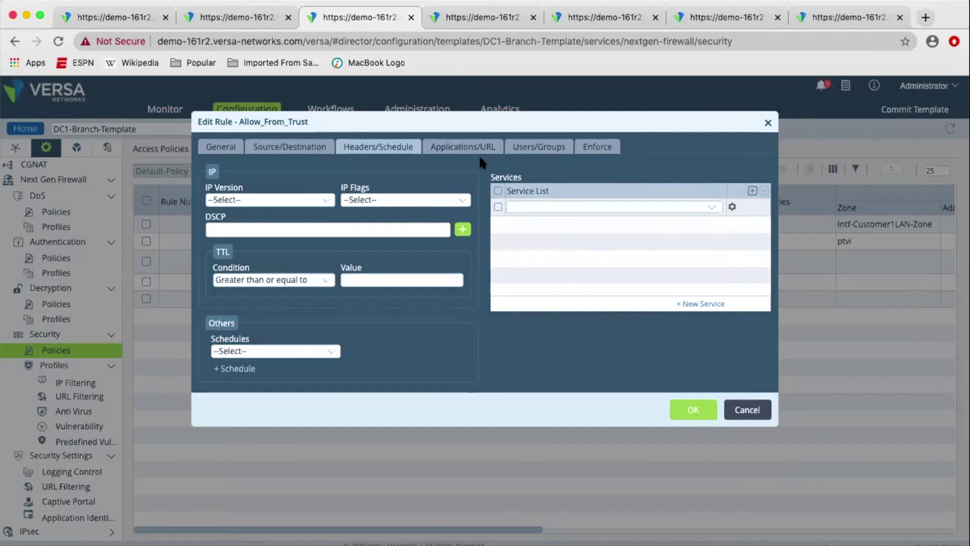
{"action": "left_click", "coordinate": [236, 368]}
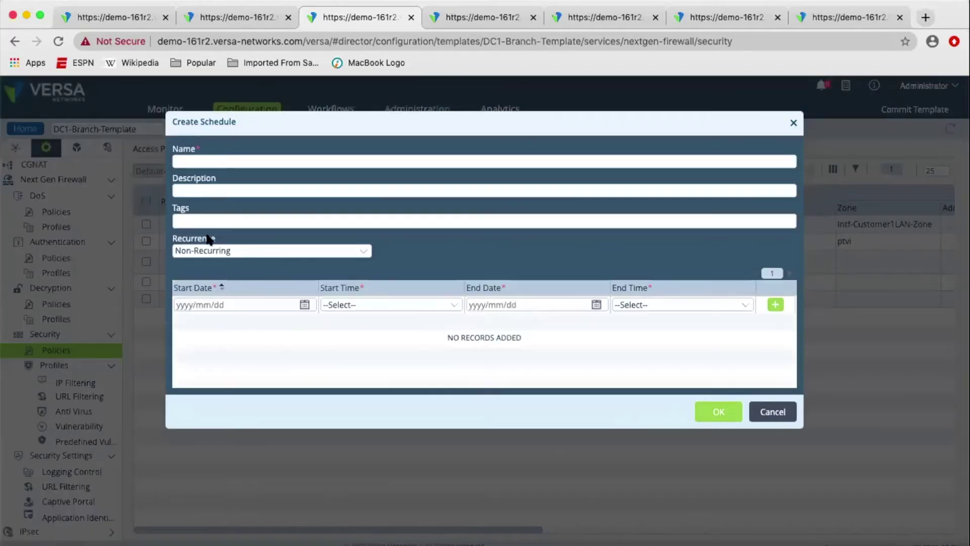
{"action": "left_click", "coordinate": [268, 250]}
{"action": "left_click", "coordinate": [212, 249]}
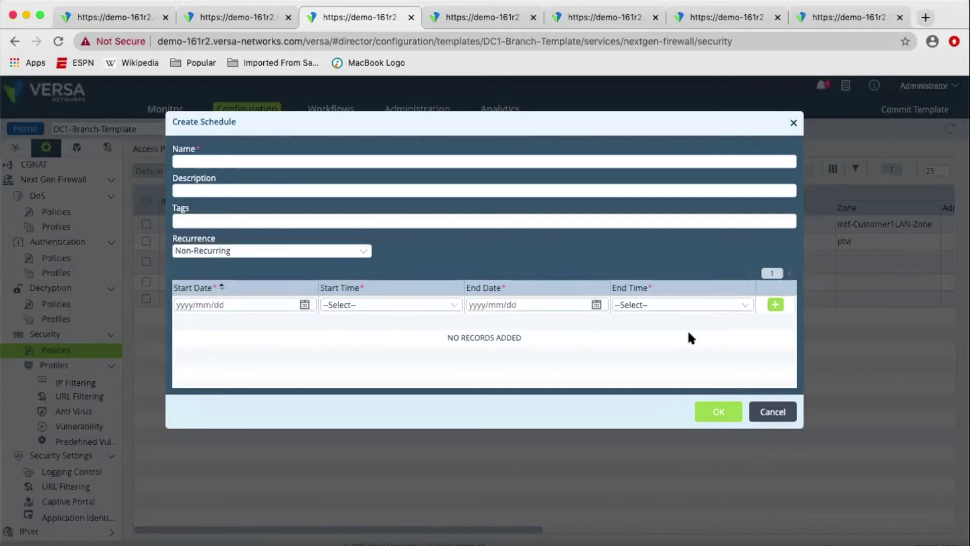
{"action": "left_click", "coordinate": [772, 413]}
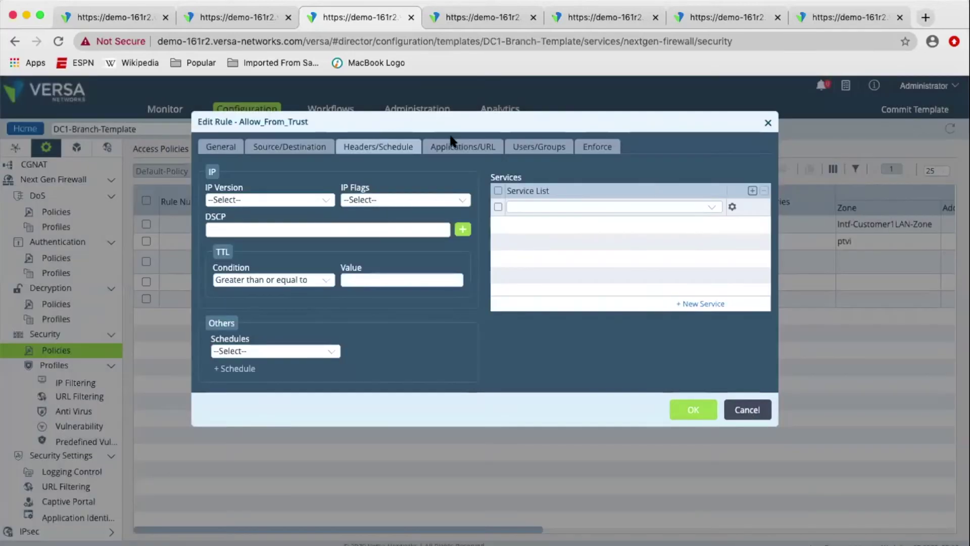
{"action": "left_click", "coordinate": [454, 146]}
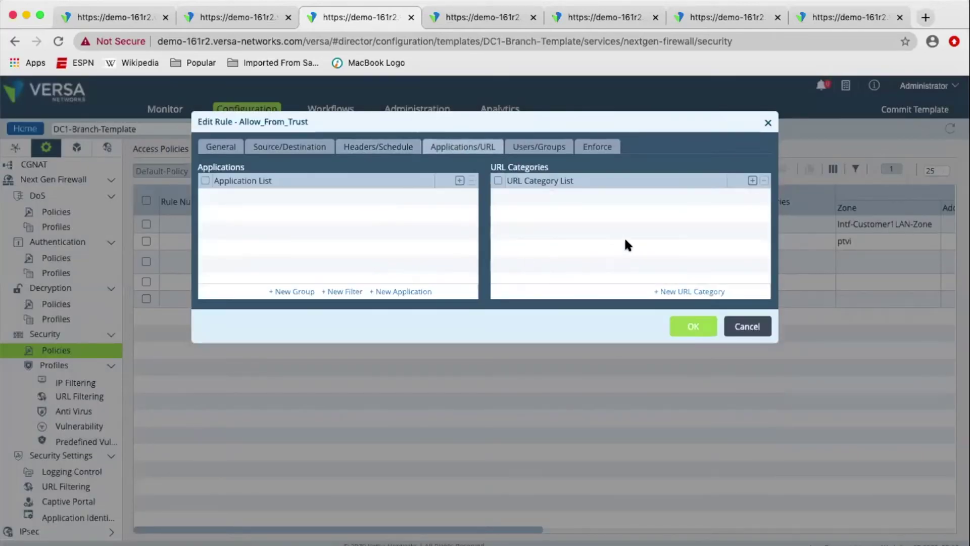
Step: Add a blank Application List entry and browse applications without choosing one
{"action": "left_click", "coordinate": [458, 181]}
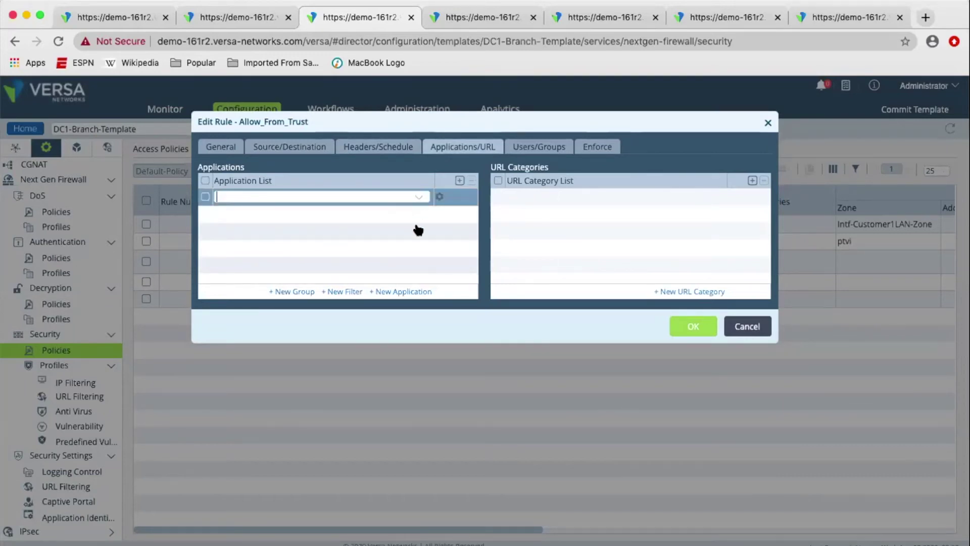
{"action": "scroll", "coordinate": [393, 276], "scroll_direction": "down", "scroll_amount": 2}
{"action": "scroll", "coordinate": [392, 274], "scroll_direction": "up", "scroll_amount": 2}
{"action": "scroll", "coordinate": [318, 264], "scroll_direction": "down", "scroll_amount": 10}
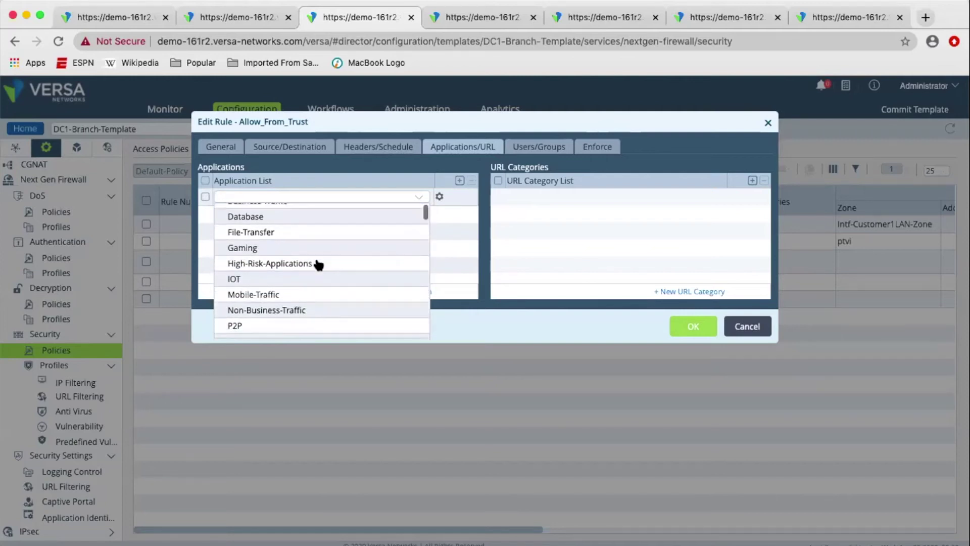
{"action": "scroll", "coordinate": [349, 278], "scroll_direction": "down", "scroll_amount": 6}
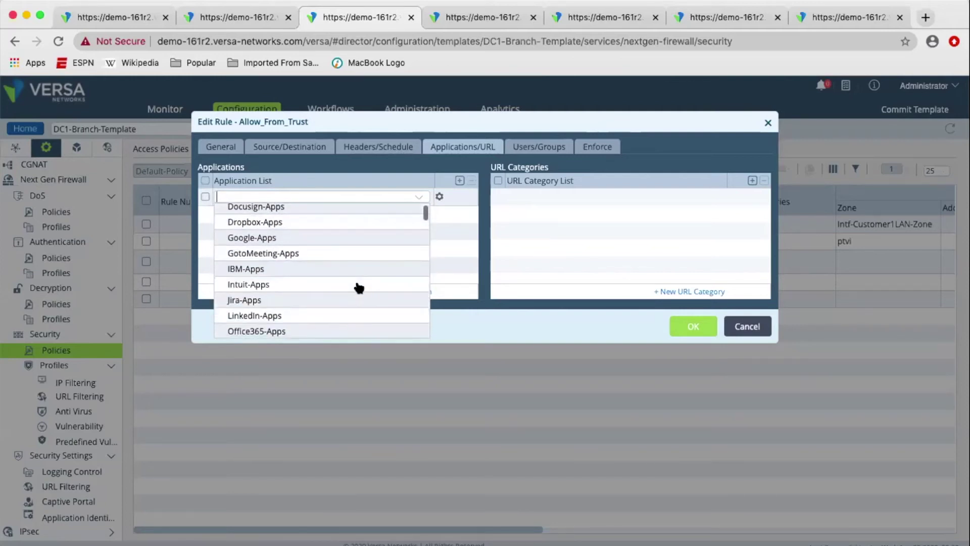
{"action": "left_click", "coordinate": [449, 261]}
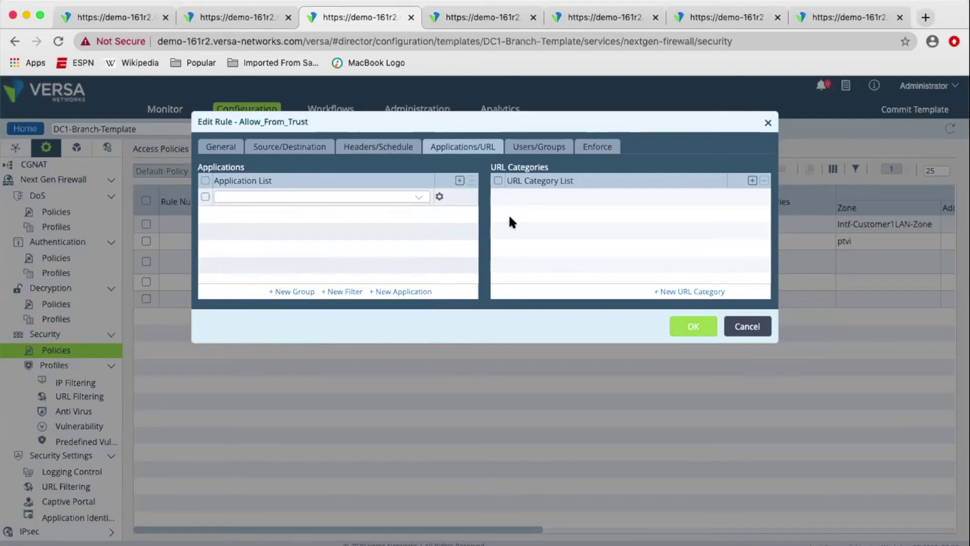
Step: Add a blank URL Category entry unselected, then view Users/Groups matching Any users
{"action": "left_click", "coordinate": [753, 181]}
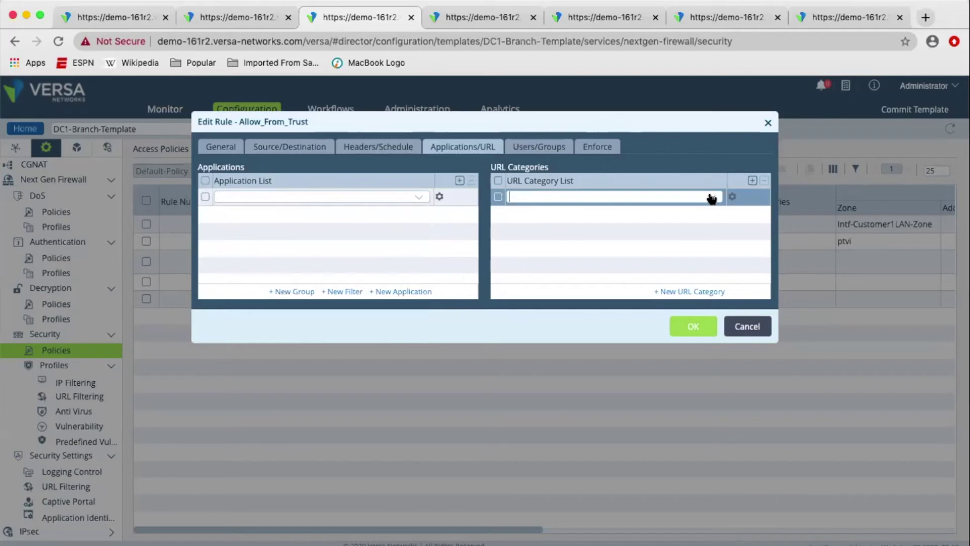
{"action": "left_click", "coordinate": [712, 197]}
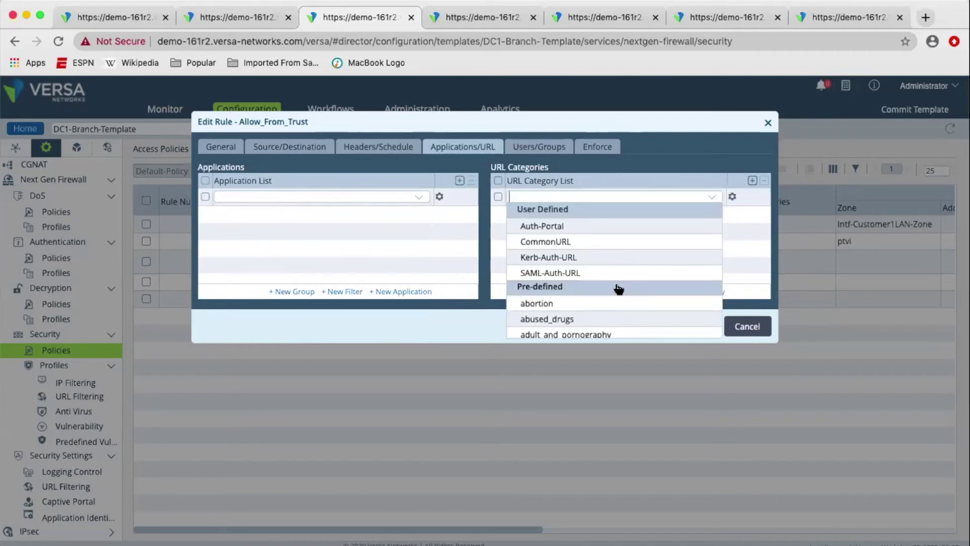
{"action": "scroll", "coordinate": [617, 290], "scroll_direction": "down", "scroll_amount": 3}
{"action": "scroll", "coordinate": [616, 291], "scroll_direction": "up", "scroll_amount": 3}
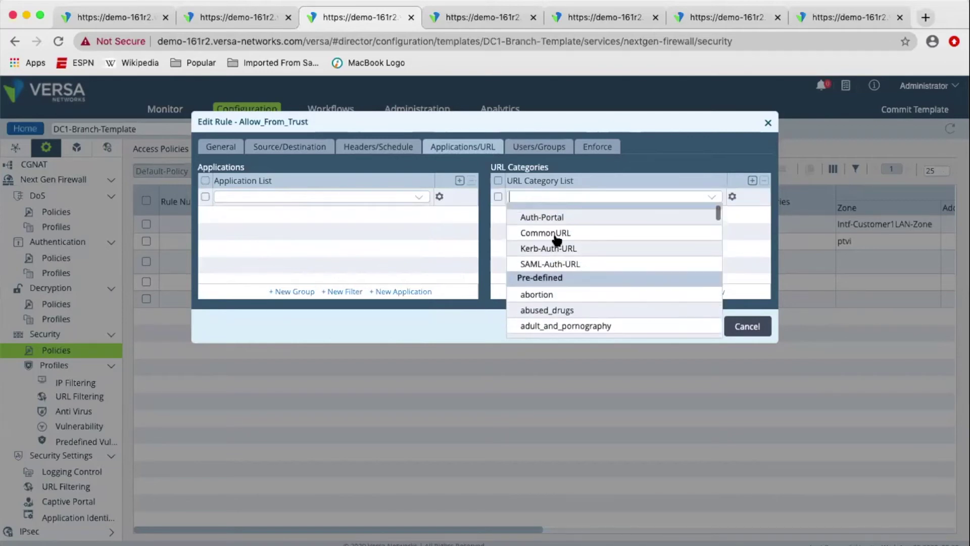
{"action": "left_click", "coordinate": [754, 235]}
{"action": "left_click", "coordinate": [540, 148]}
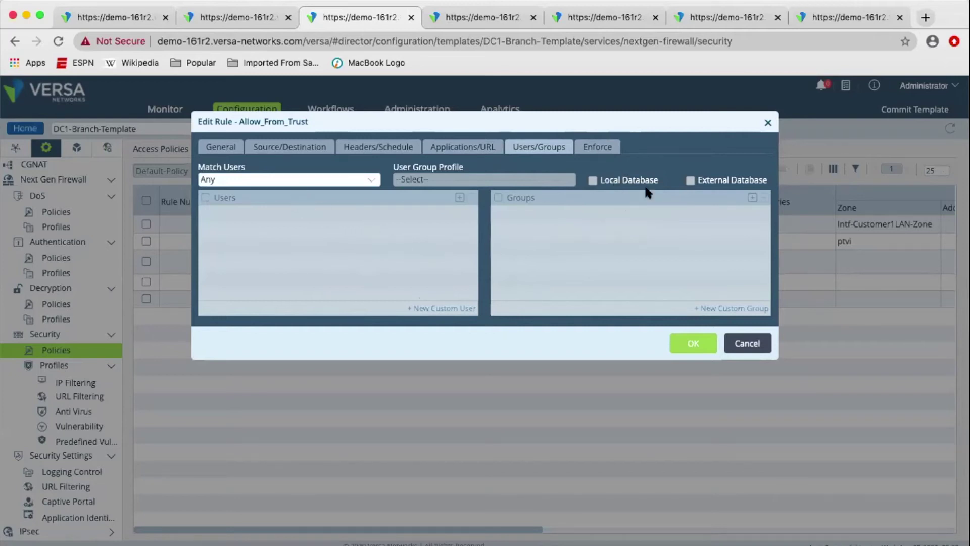
Step: Show the rule's Enforce settings, with IP Filtering set to Block-China-Profile
{"action": "left_click", "coordinate": [600, 146]}
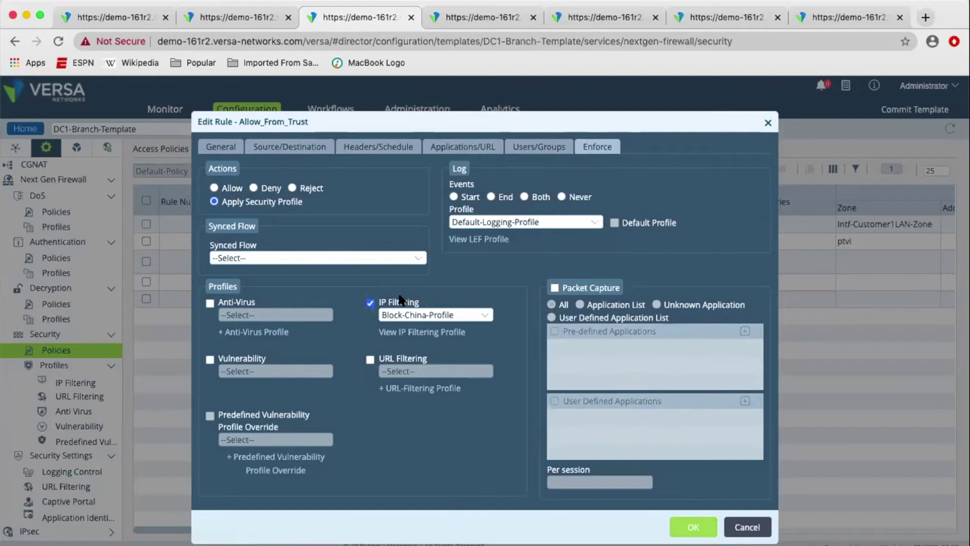
Step: Keep Block-China-Profile for IP Filtering and enable Anti-Virus with its default profile
{"action": "left_click", "coordinate": [420, 315]}
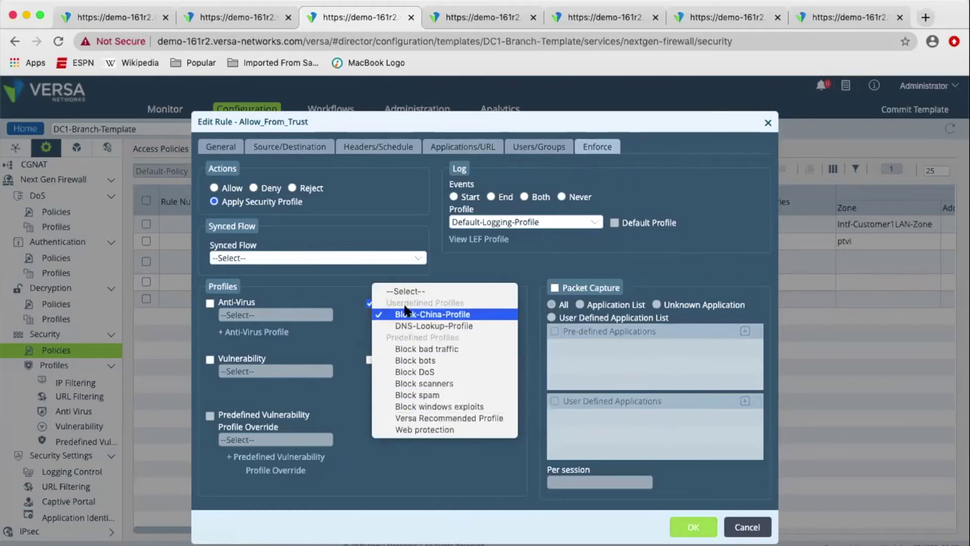
{"action": "left_click", "coordinate": [324, 327]}
{"action": "left_click", "coordinate": [210, 303]}
{"action": "left_click", "coordinate": [230, 315]}
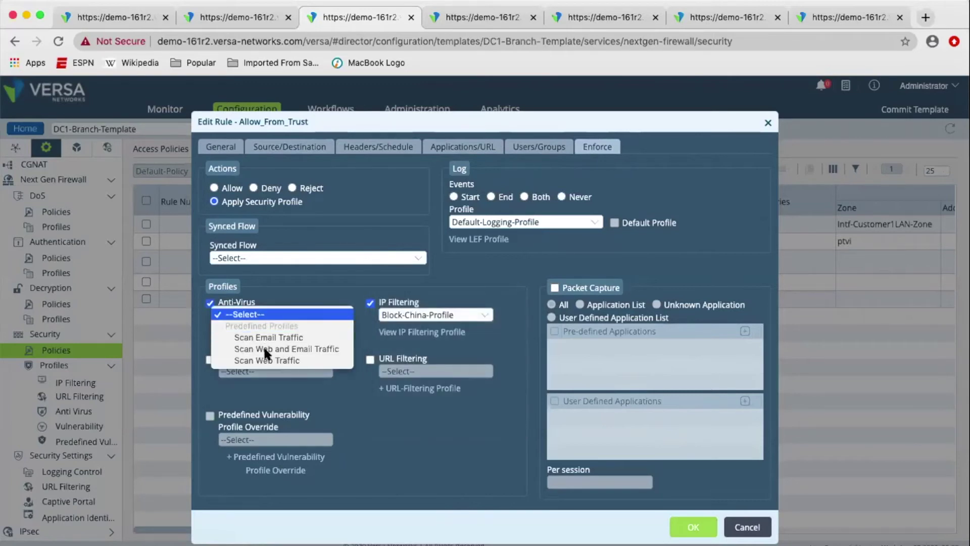
{"action": "left_click", "coordinate": [311, 395]}
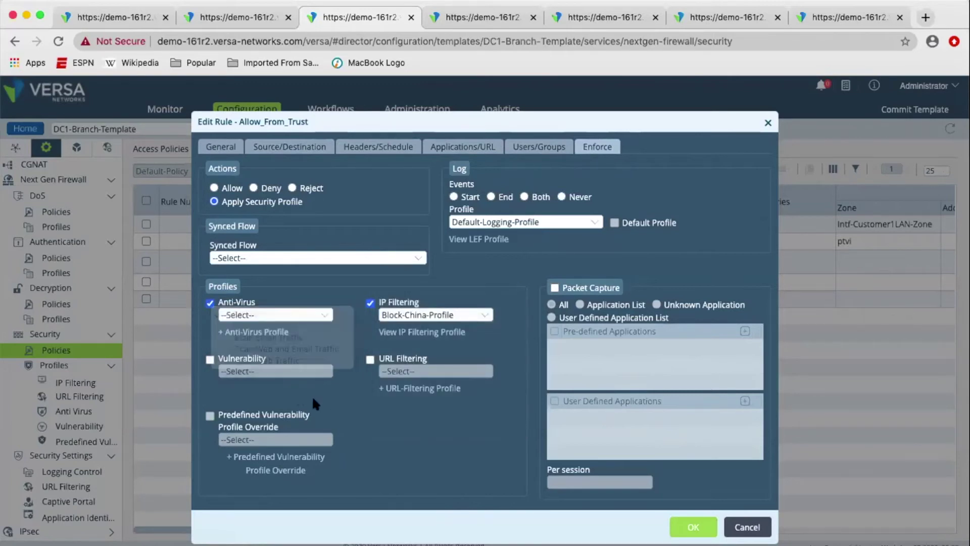
Step: Enable Vulnerability and URL Filtering, then view Site3Branch1's predefined Applications list
{"action": "left_click", "coordinate": [234, 359]}
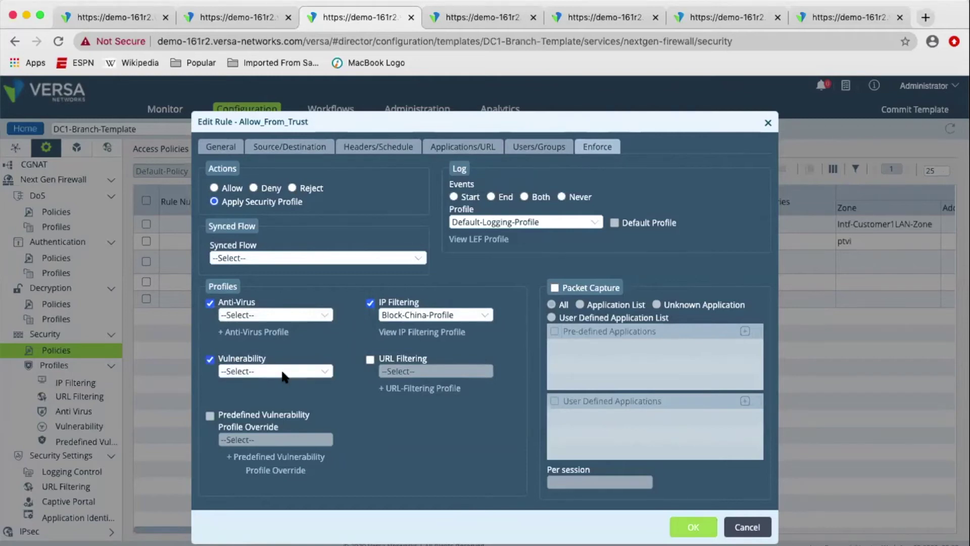
{"action": "left_click", "coordinate": [284, 372]}
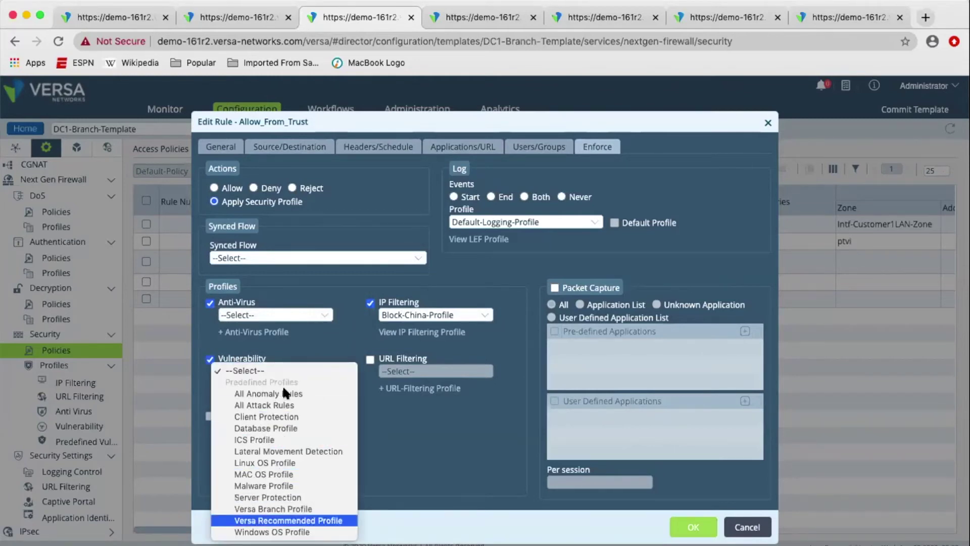
{"action": "left_click", "coordinate": [500, 464]}
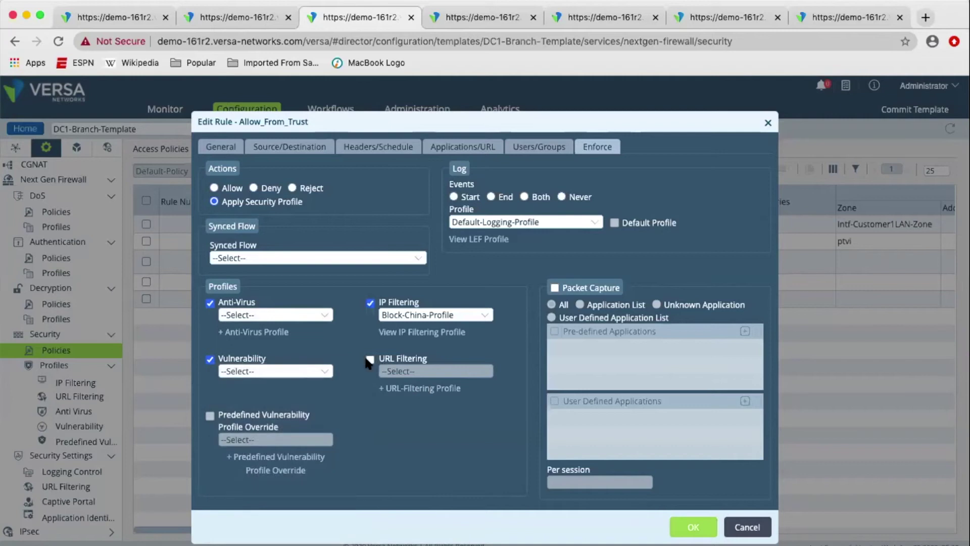
{"action": "left_click", "coordinate": [369, 360]}
{"action": "left_click", "coordinate": [426, 372]}
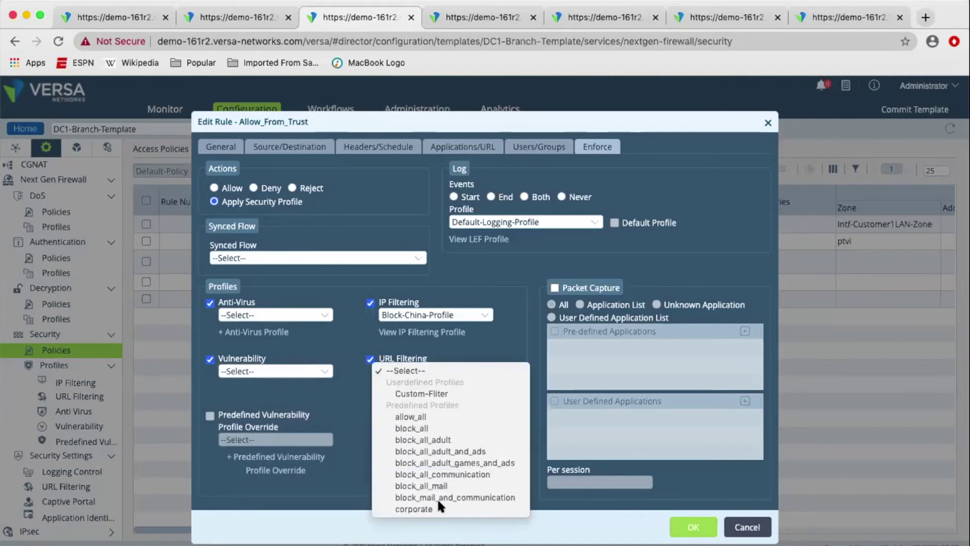
{"action": "left_click", "coordinate": [494, 247]}
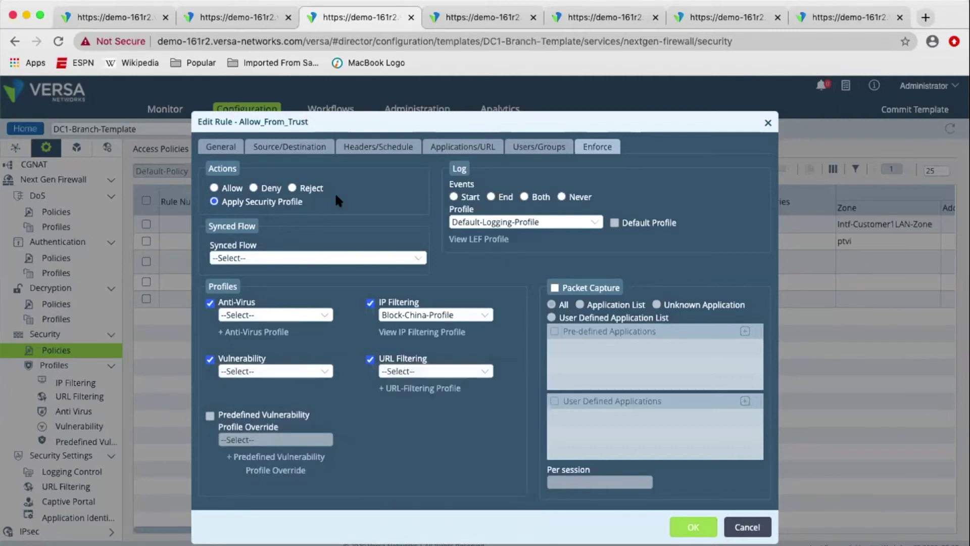
{"action": "left_click", "coordinate": [459, 20]}
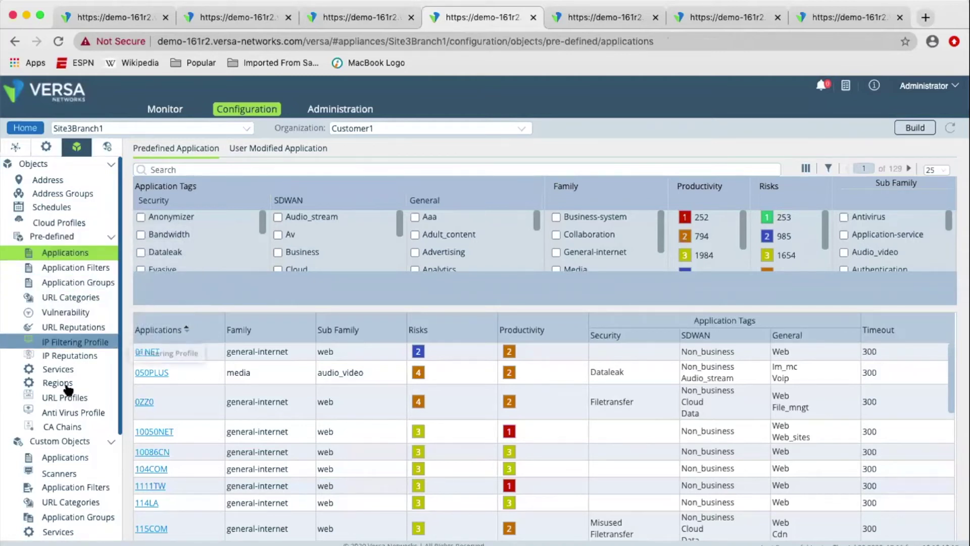
Step: Open the Versa Recommended Profile from Site3Branch1's predefined vulnerability profiles
{"action": "left_click", "coordinate": [69, 314]}
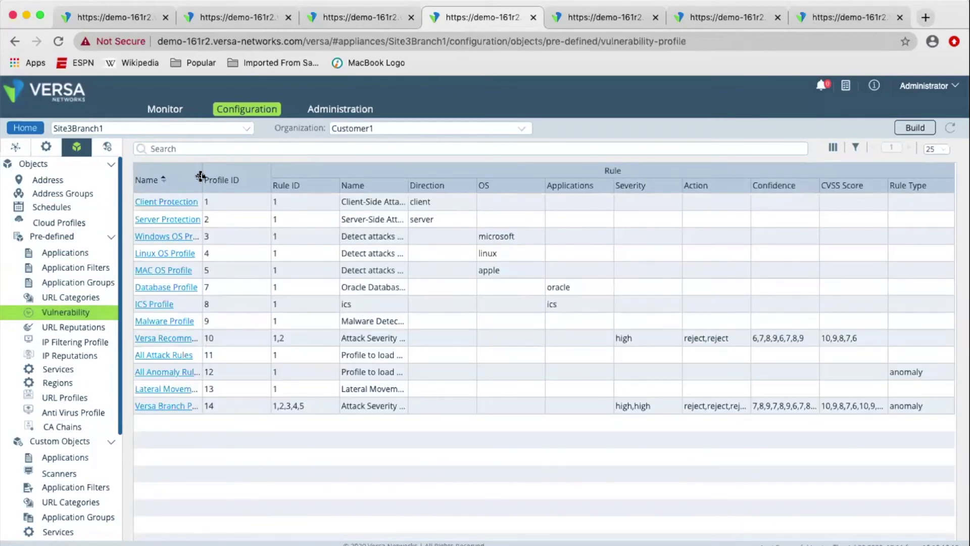
{"action": "double_click", "coordinate": [200, 176]}
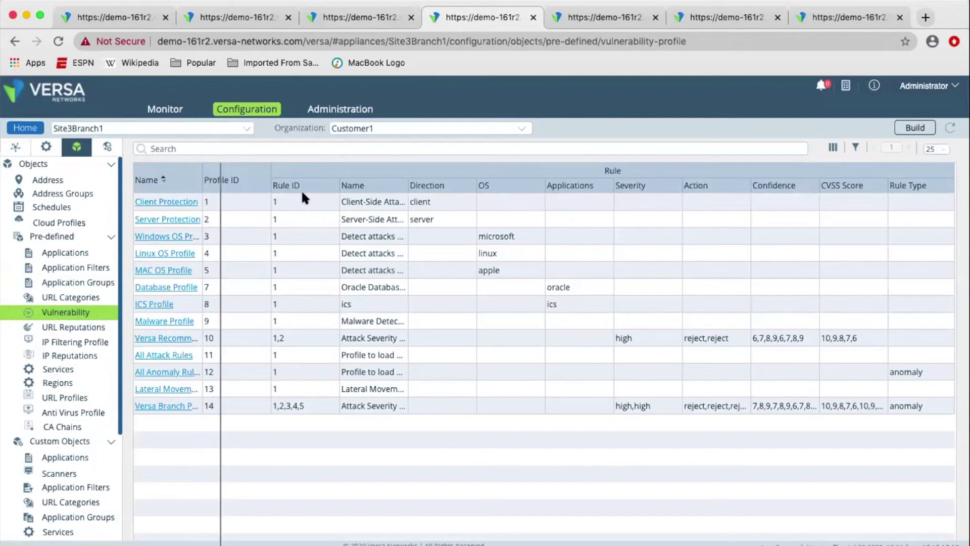
{"action": "left_click", "coordinate": [198, 334]}
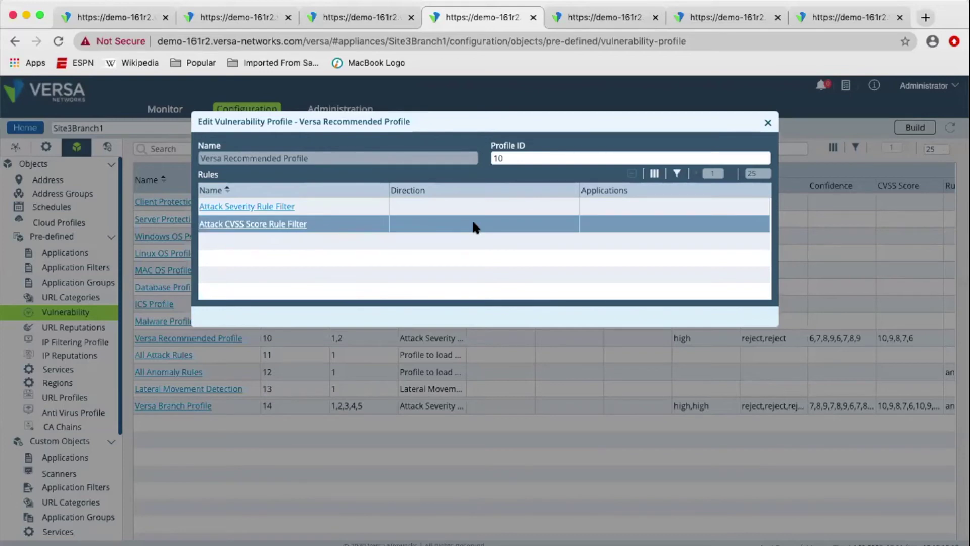
Step: Inspect the Attack CVSS Score Rule Filter (scores 10–6), then close the rule and profile without saving
{"action": "left_click", "coordinate": [296, 225]}
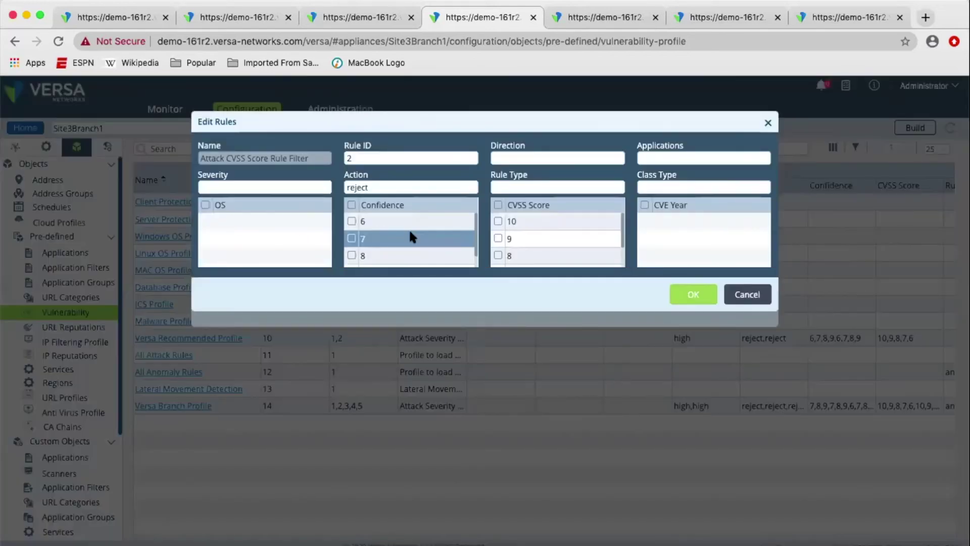
{"action": "scroll", "coordinate": [517, 225], "scroll_direction": "down", "scroll_amount": 2}
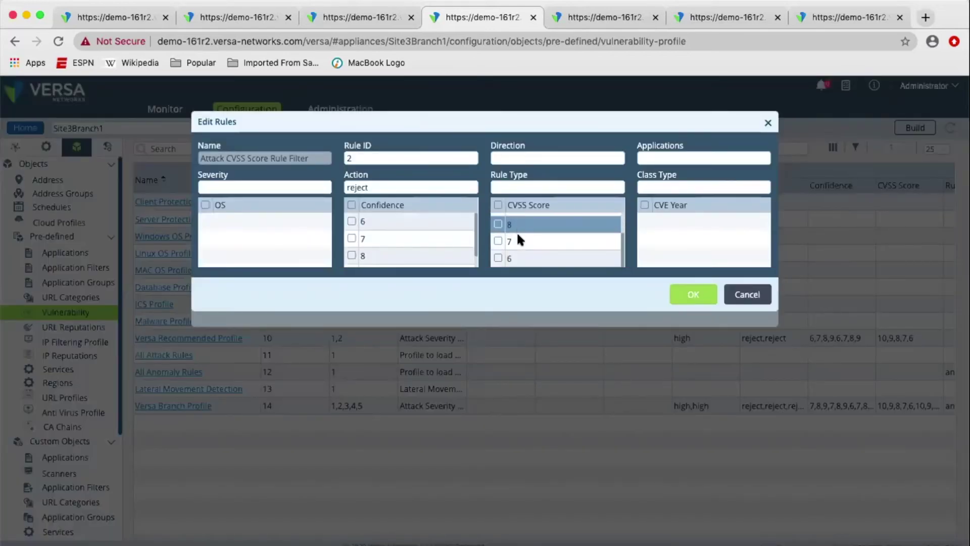
{"action": "scroll", "coordinate": [596, 235], "scroll_direction": "up", "scroll_amount": 2}
{"action": "left_click", "coordinate": [748, 294]}
{"action": "left_click", "coordinate": [225, 207]}
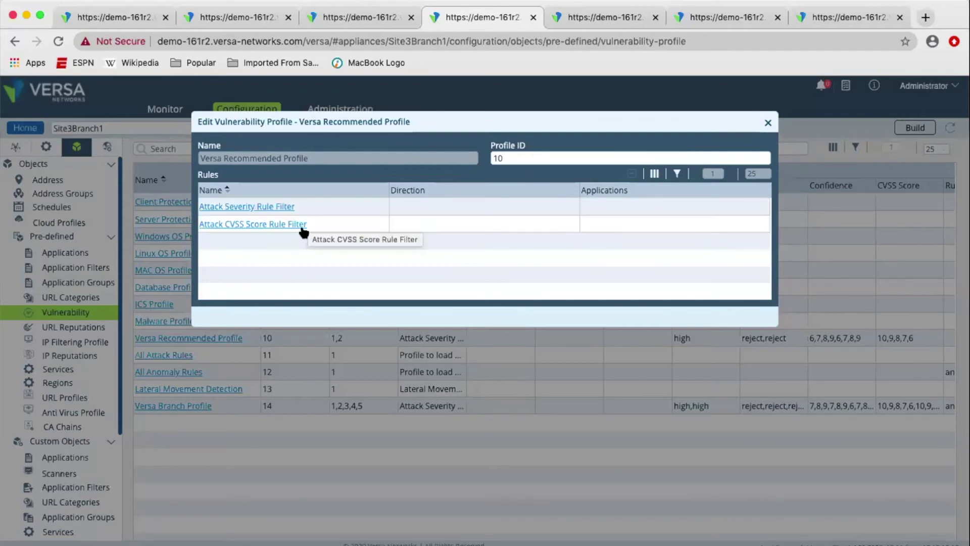
{"action": "left_click", "coordinate": [767, 122]}
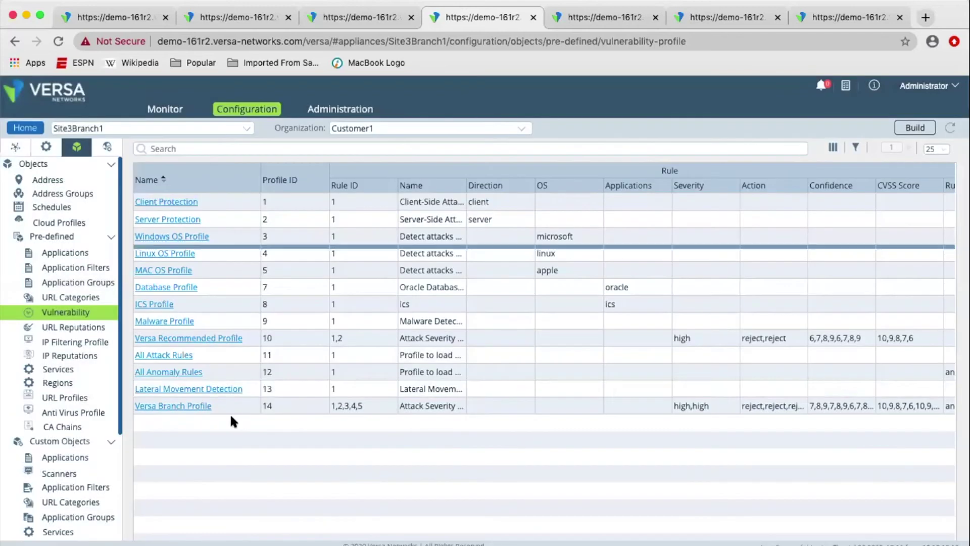
{"action": "left_click", "coordinate": [236, 387]}
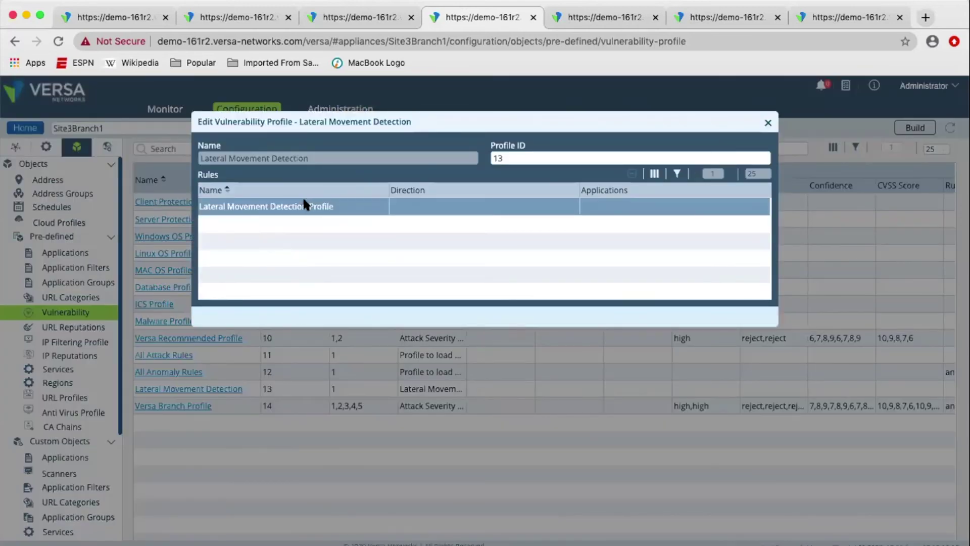
{"action": "left_click", "coordinate": [304, 205]}
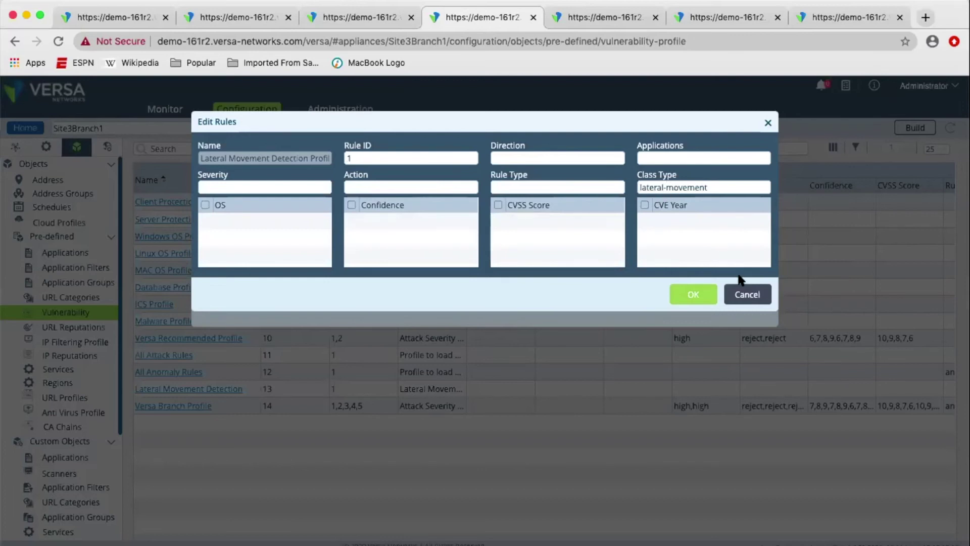
{"action": "left_click", "coordinate": [749, 294]}
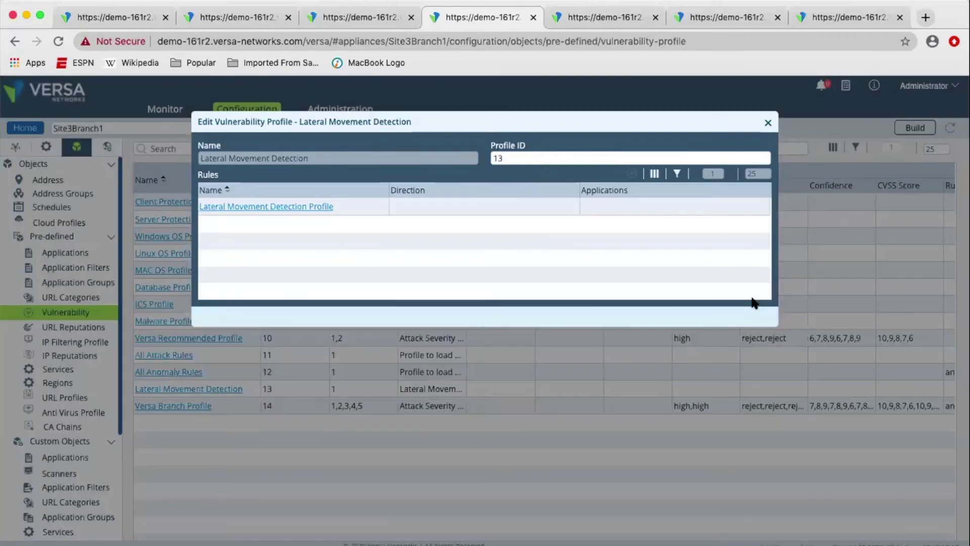
{"action": "left_click", "coordinate": [767, 123]}
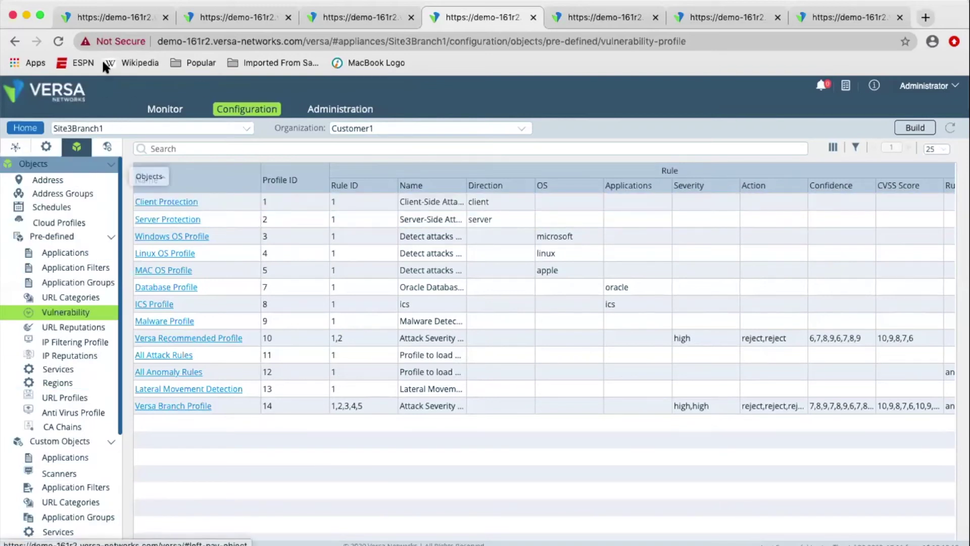
Step: Open Site3Branch1 from Customer1's monitored Devices list of 11 appliances
{"action": "left_click", "coordinate": [109, 17]}
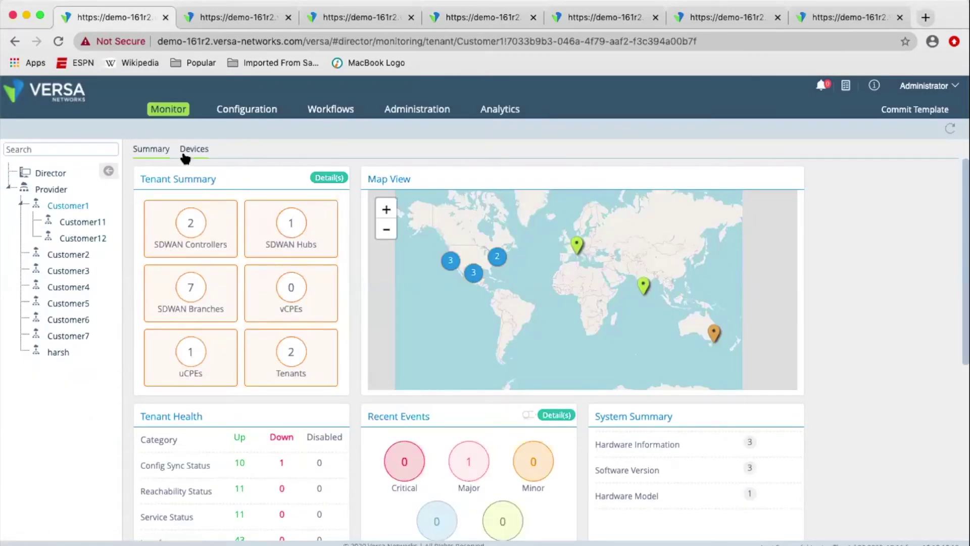
{"action": "left_click", "coordinate": [193, 149]}
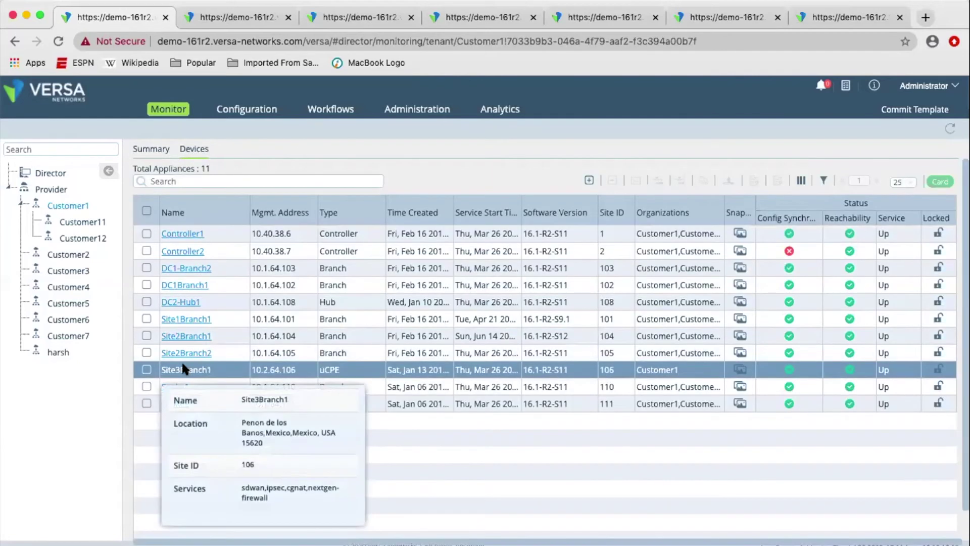
{"action": "left_click", "coordinate": [184, 370]}
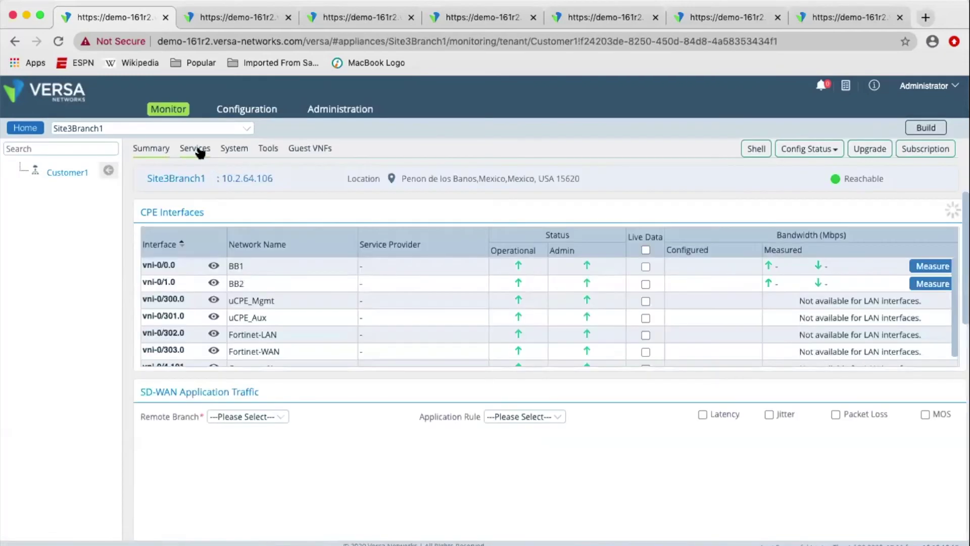
Step: View Site3Branch1's NGFW zone protection statistics for Zone-Profile1
{"action": "left_click", "coordinate": [197, 150]}
{"action": "left_click", "coordinate": [289, 252]}
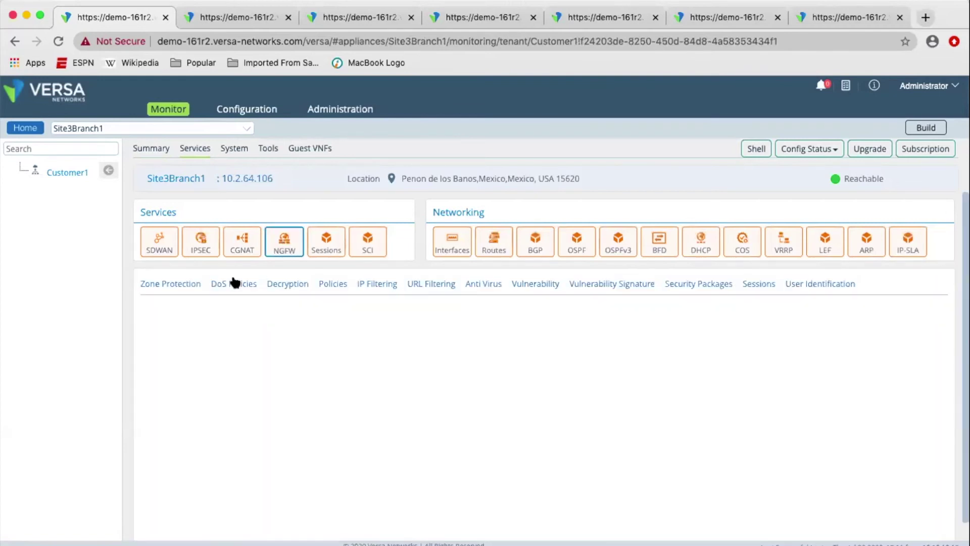
{"action": "left_click", "coordinate": [178, 285]}
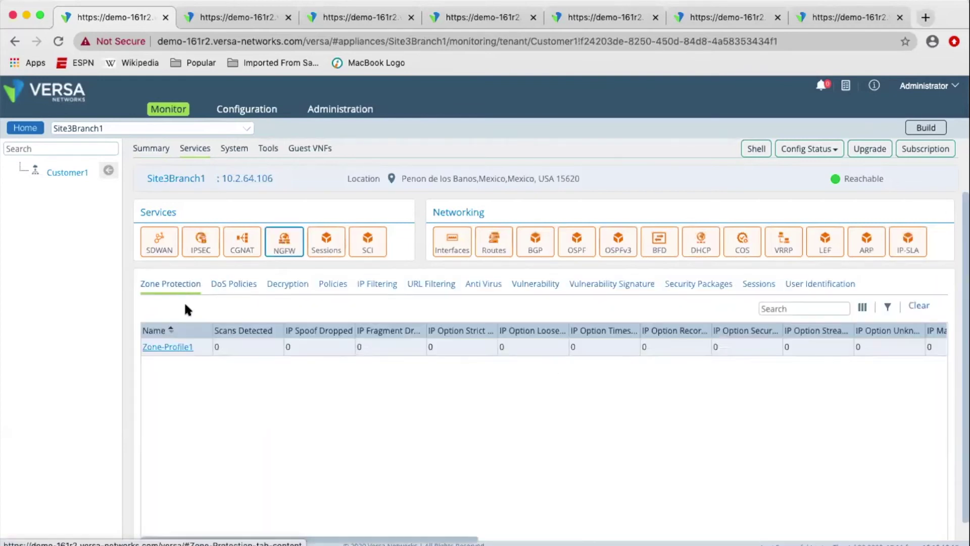
{"action": "left_click", "coordinate": [191, 349]}
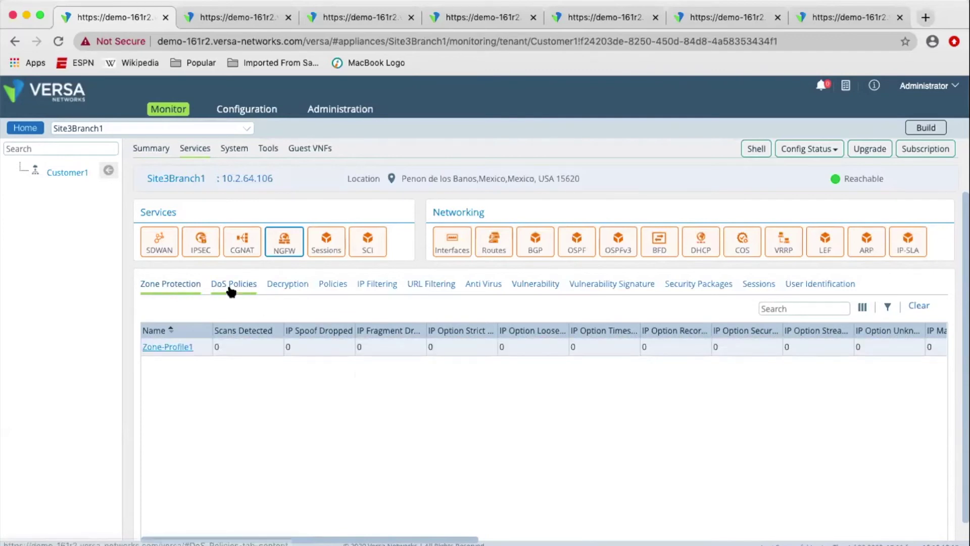
Step: View the DoS policy counters for Customer1-DoS-Policy
{"action": "left_click", "coordinate": [232, 293]}
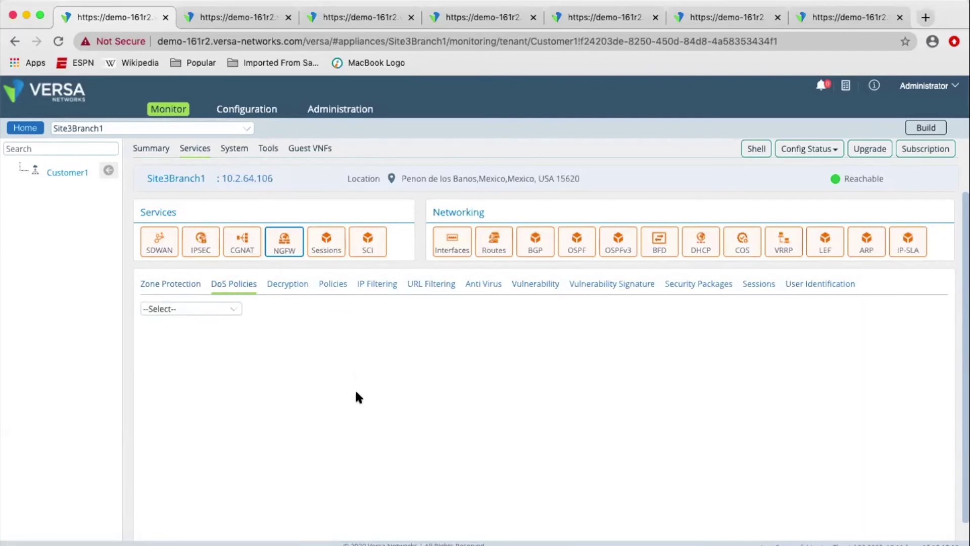
{"action": "left_click", "coordinate": [229, 309]}
{"action": "left_click", "coordinate": [230, 320]}
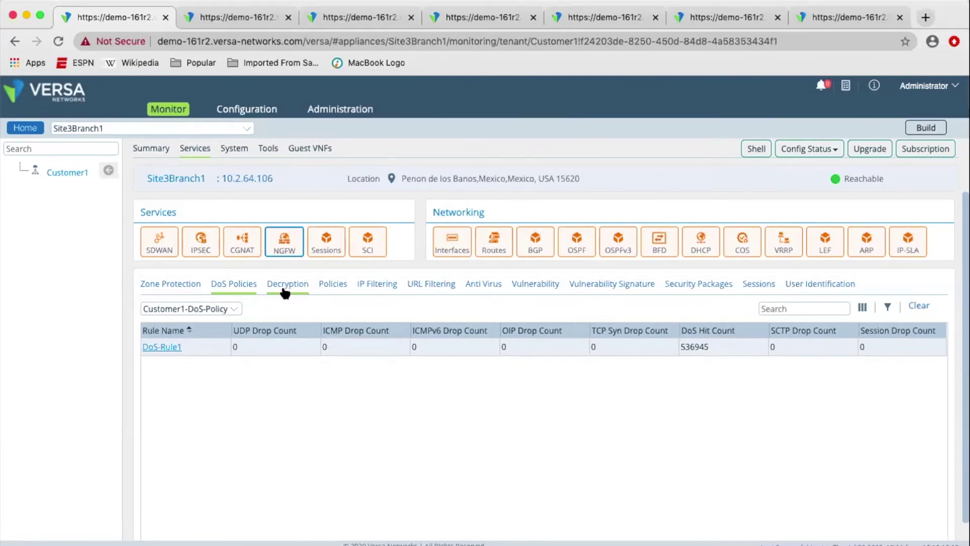
{"action": "left_click", "coordinate": [292, 289]}
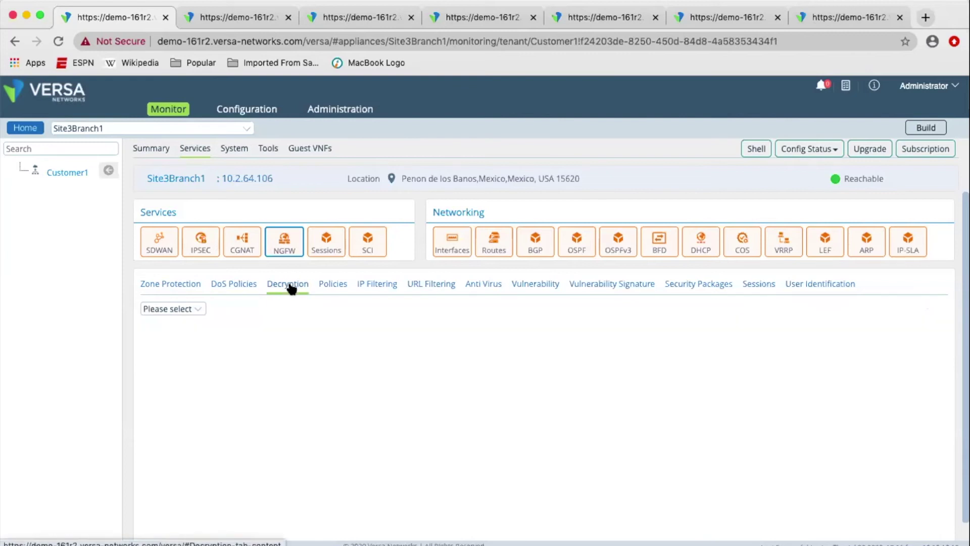
Step: Review Decrypt-Policy decryption statistics and the firewall policy rule hit counts
{"action": "left_click", "coordinate": [195, 307]}
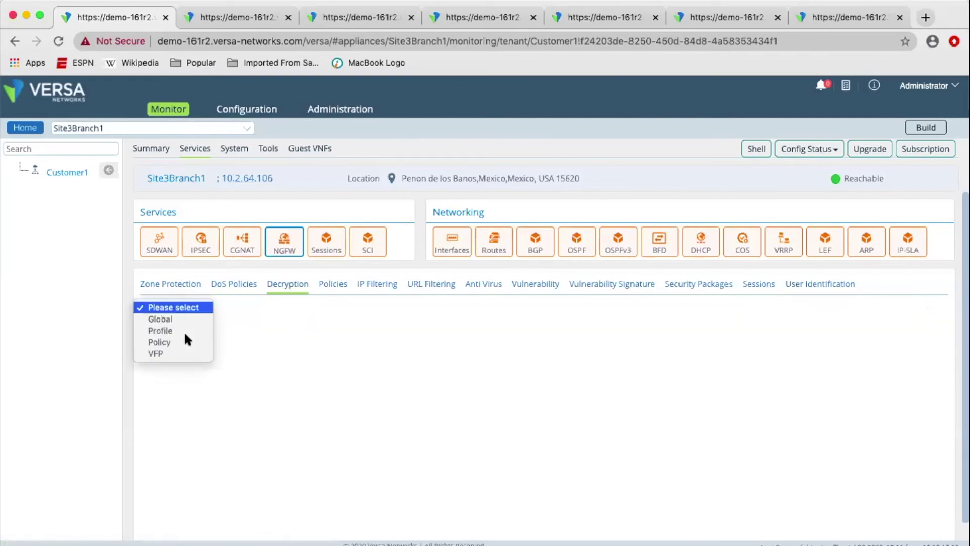
{"action": "left_click", "coordinate": [184, 341]}
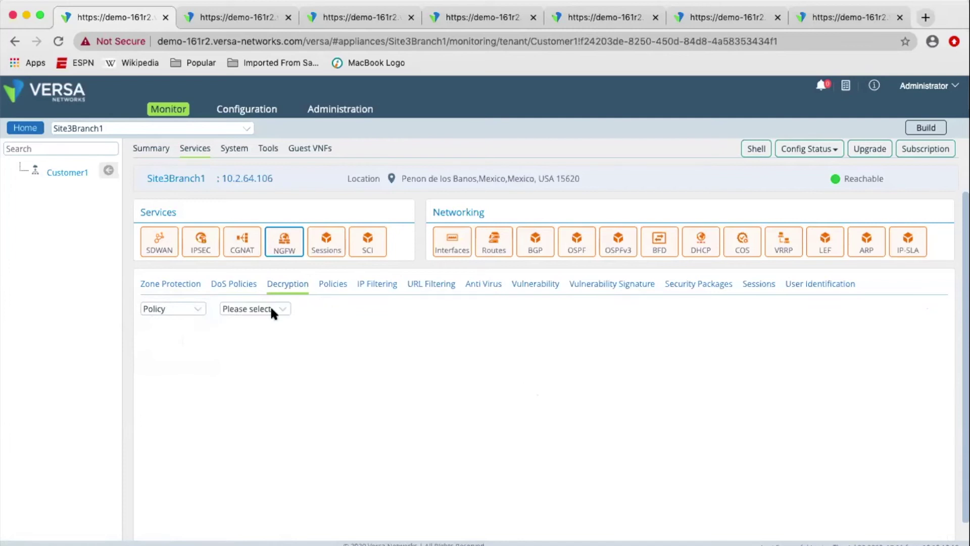
{"action": "left_click", "coordinate": [271, 308]}
{"action": "left_click", "coordinate": [262, 322]}
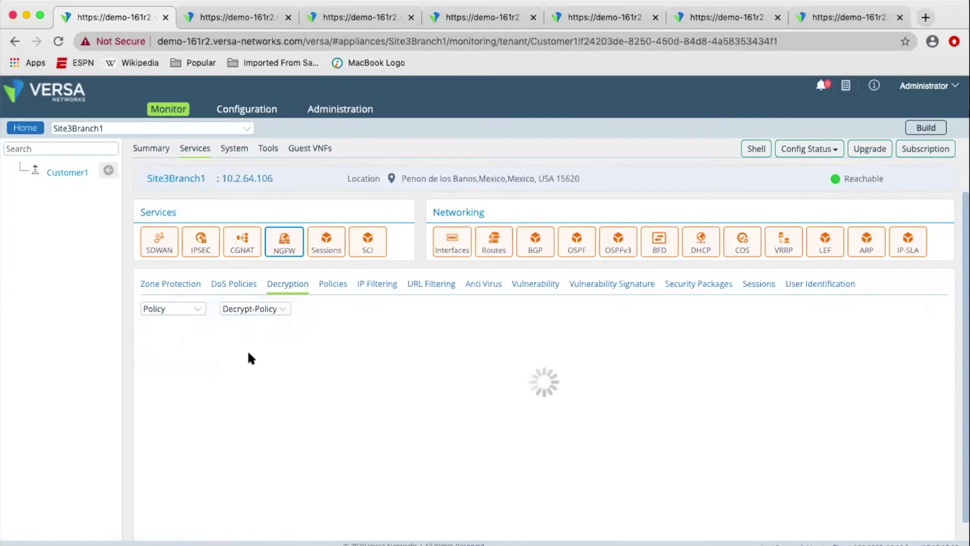
{"action": "left_click", "coordinate": [331, 286]}
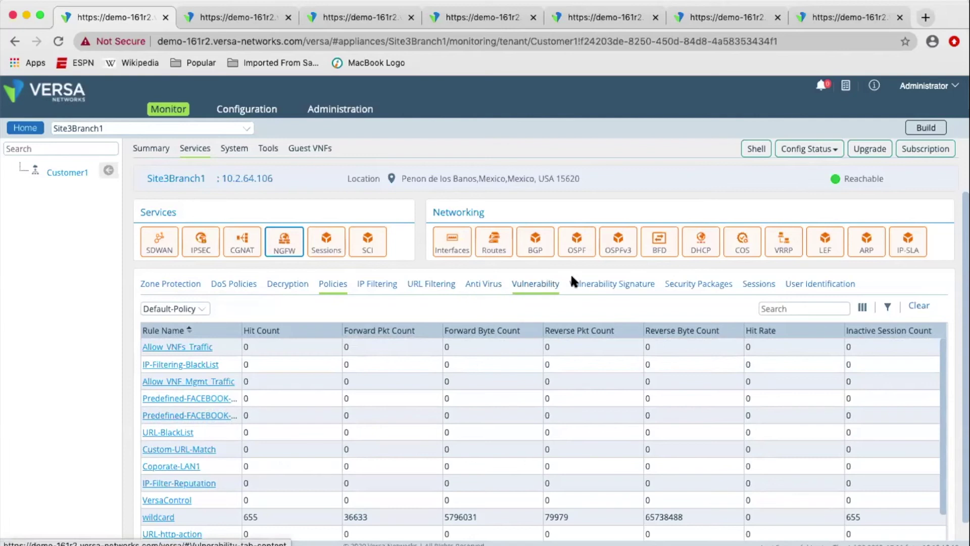
{"action": "left_click", "coordinate": [708, 287]}
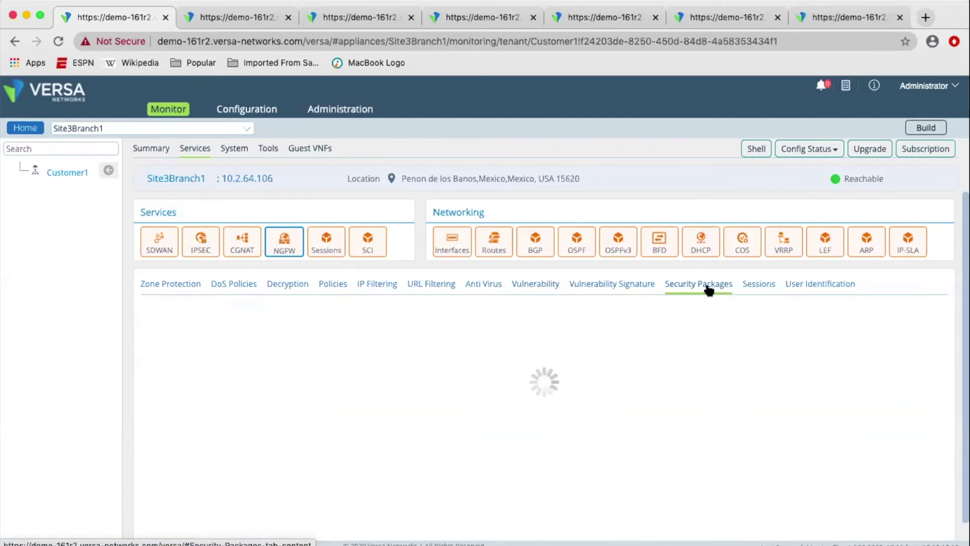
Step: Check the 2018-10-26 security package and the firewall session statistics
{"action": "left_click", "coordinate": [580, 415]}
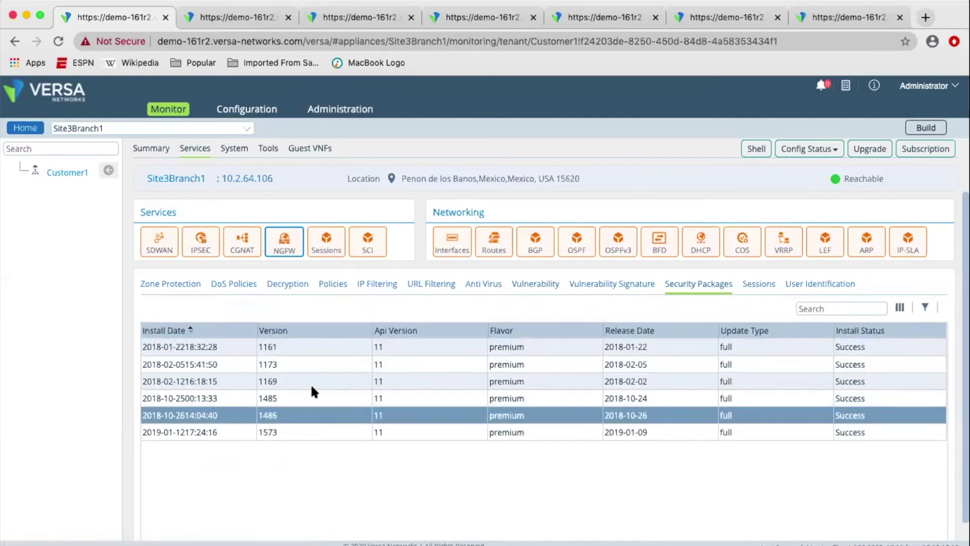
{"action": "left_click", "coordinate": [755, 286]}
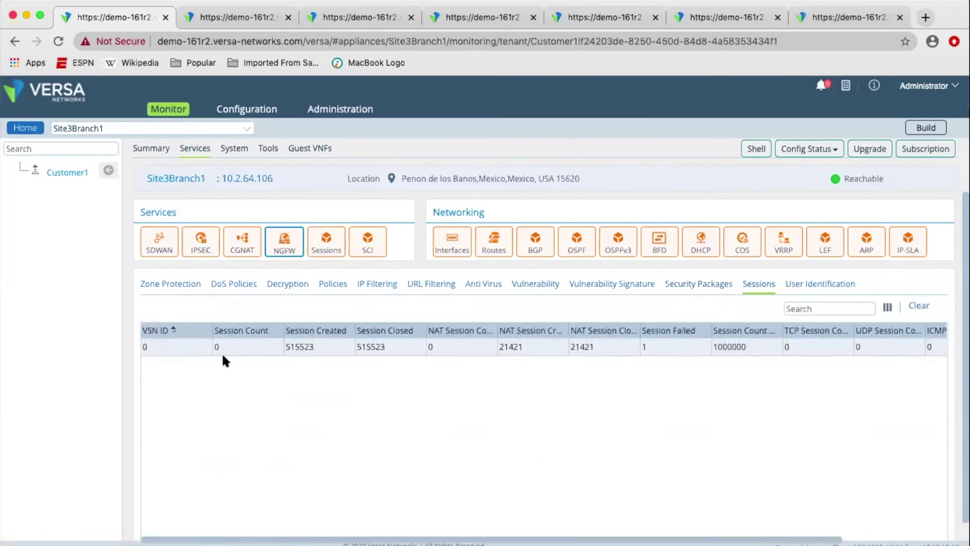
{"action": "left_click", "coordinate": [660, 350]}
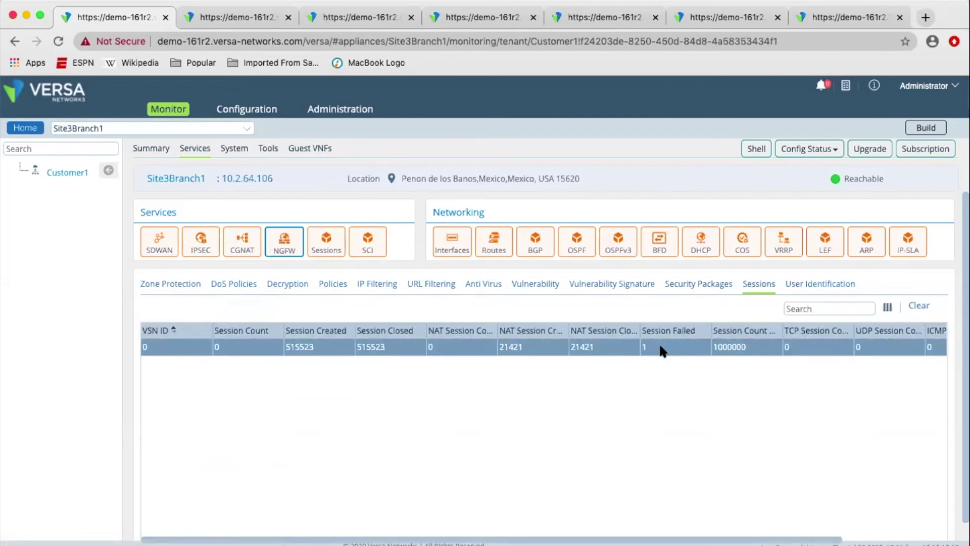
Step: Show the Live Users list under User Identification, then switch to the Analytics tab
{"action": "left_click", "coordinate": [820, 284]}
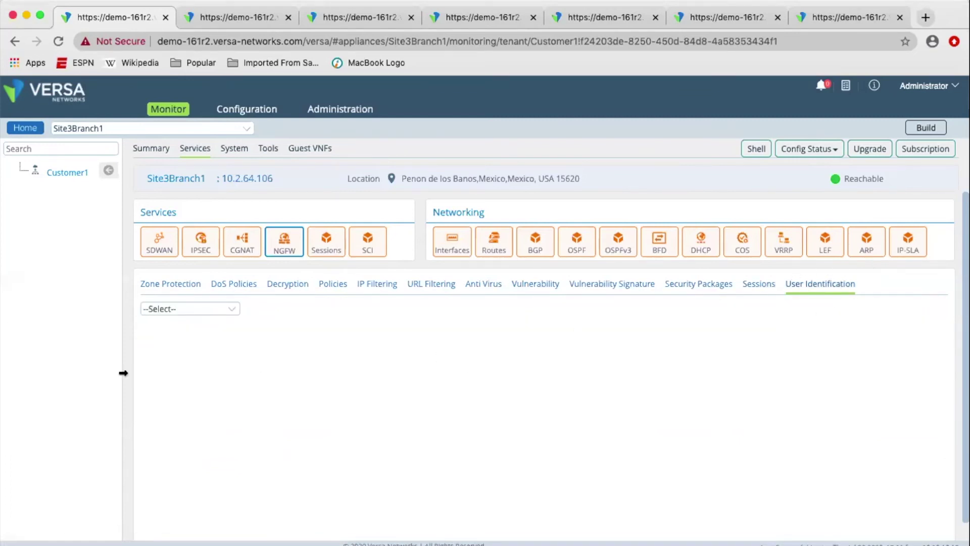
{"action": "left_click", "coordinate": [227, 309]}
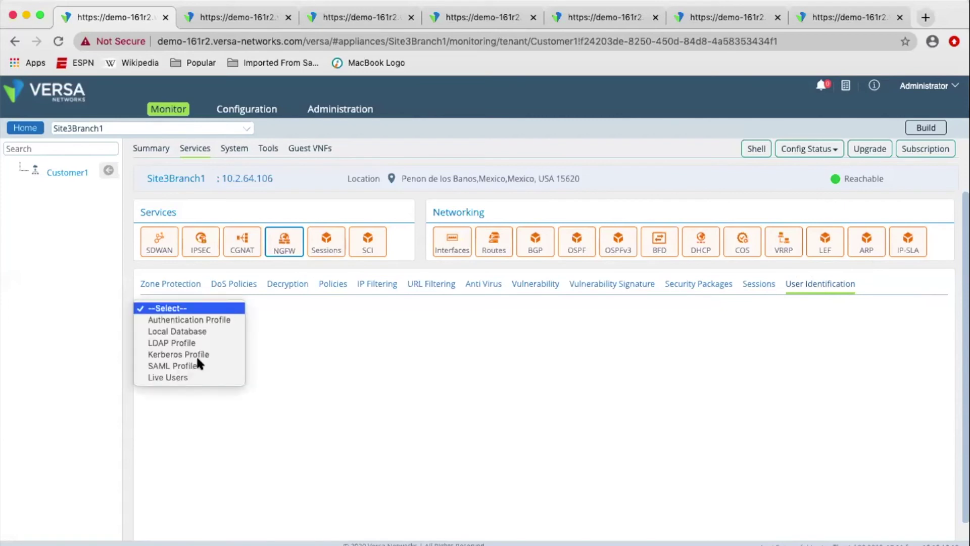
{"action": "left_click", "coordinate": [194, 377]}
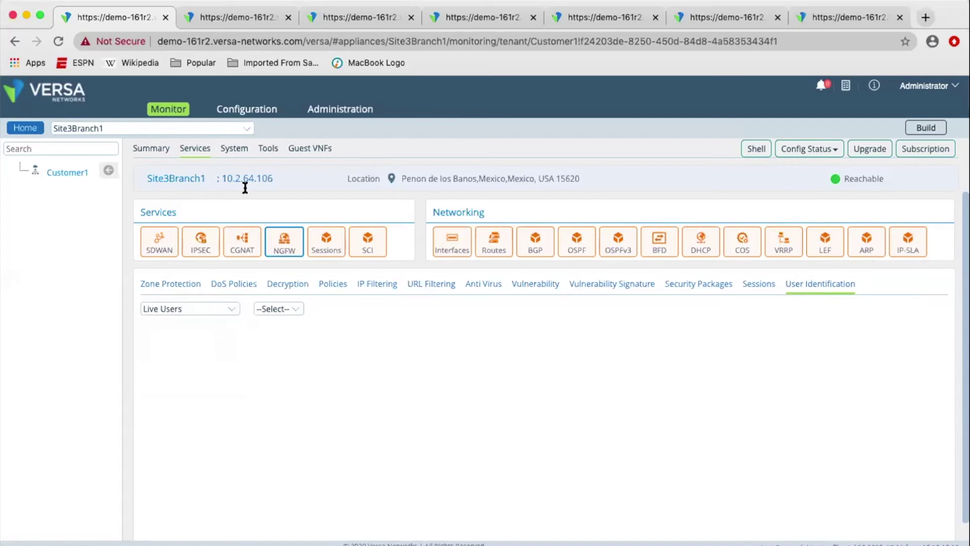
{"action": "left_click", "coordinate": [832, 4]}
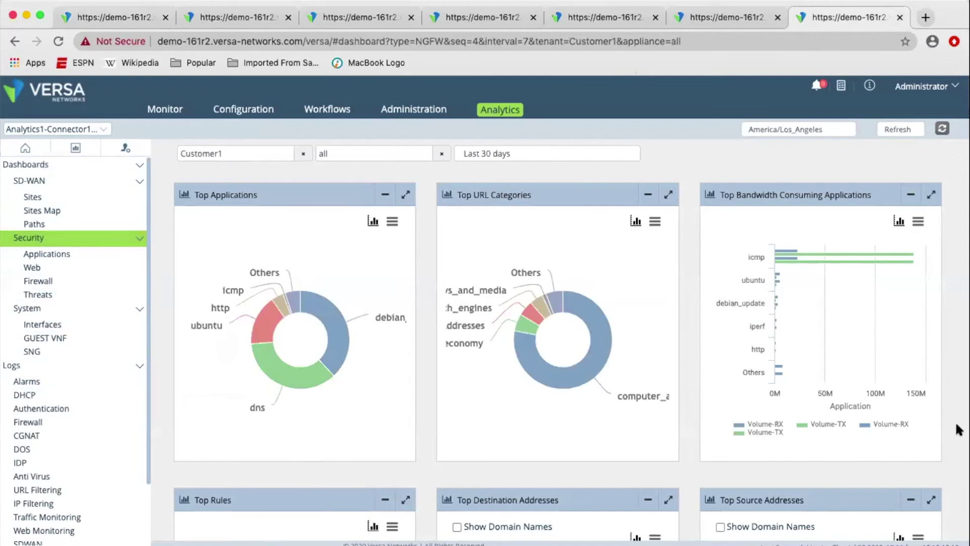
Step: Review the security dashboard's rules, addresses, zones, firewall actions and threat type panels
{"action": "scroll", "coordinate": [959, 430], "scroll_direction": "down", "scroll_amount": 2}
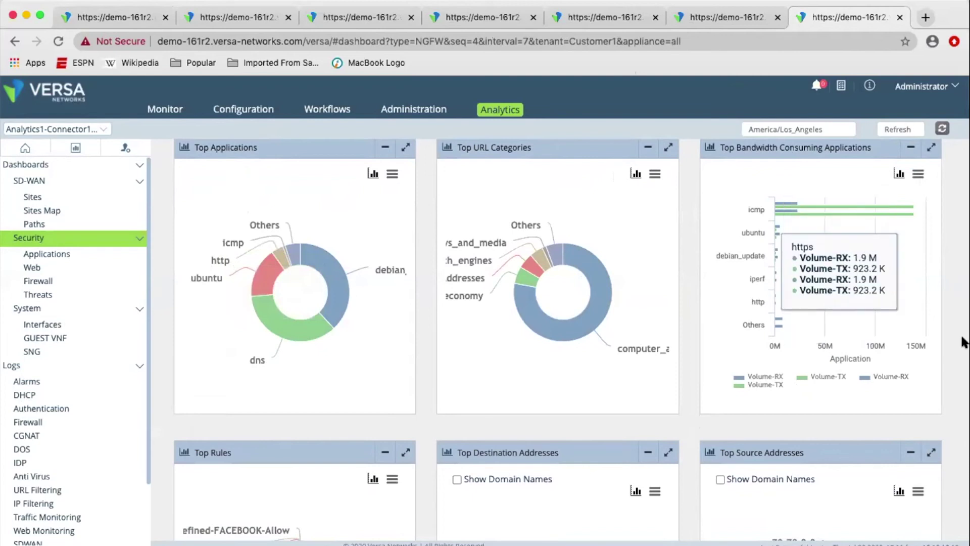
{"action": "scroll", "coordinate": [964, 343], "scroll_direction": "down", "scroll_amount": 3}
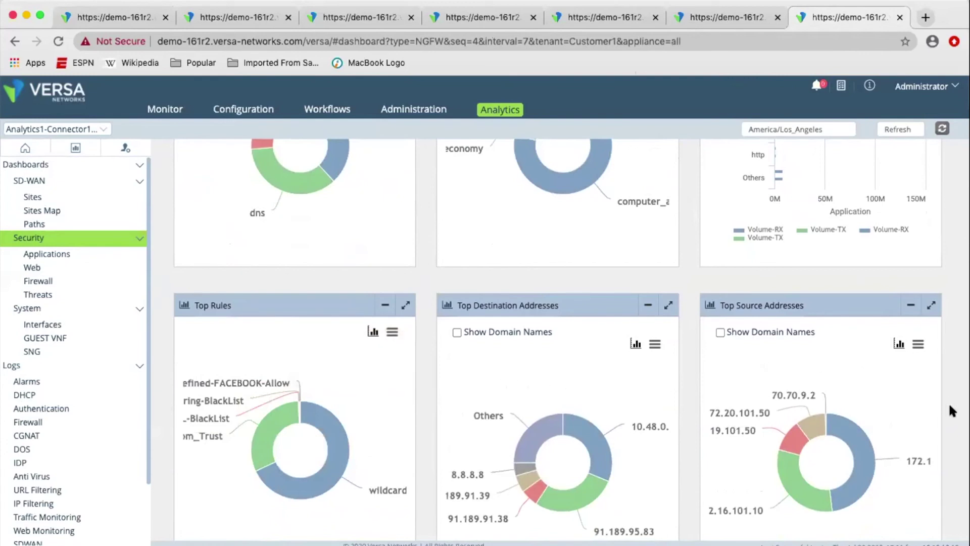
{"action": "scroll", "coordinate": [948, 401], "scroll_direction": "down", "scroll_amount": 7}
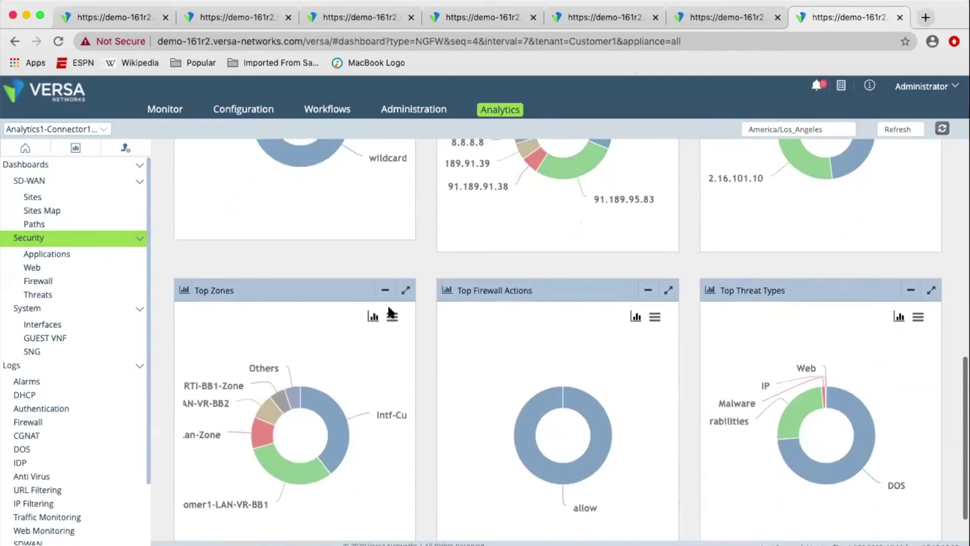
{"action": "scroll", "coordinate": [389, 311], "scroll_direction": "down", "scroll_amount": 1}
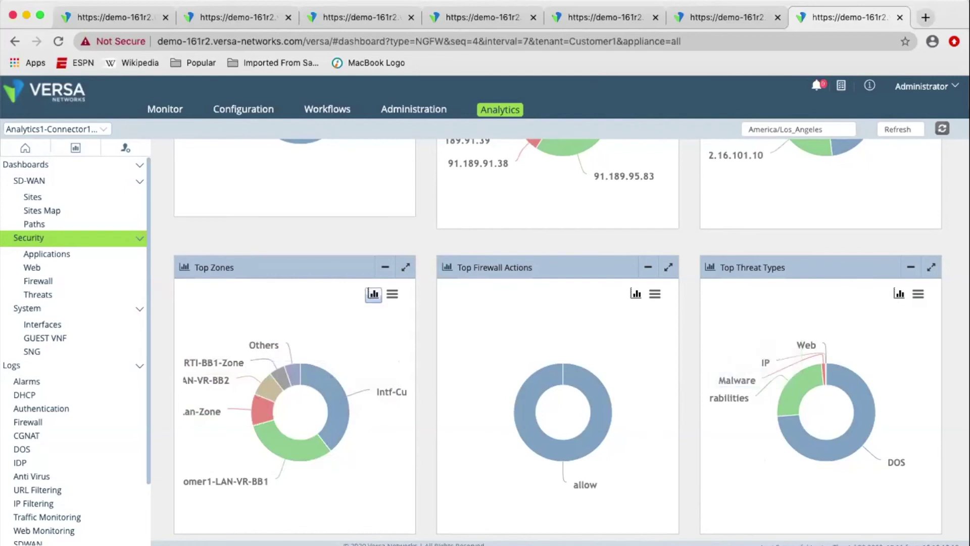
{"action": "left_click", "coordinate": [66, 254]}
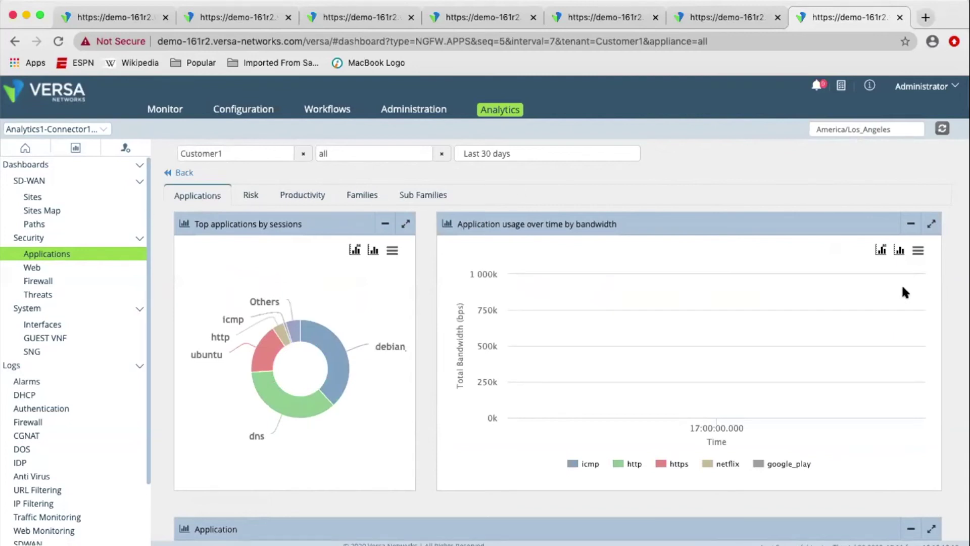
Step: Review the Application table, led by debian_update with 464 sessions ahead of dns at 433
{"action": "scroll", "coordinate": [962, 355], "scroll_direction": "down", "scroll_amount": 3}
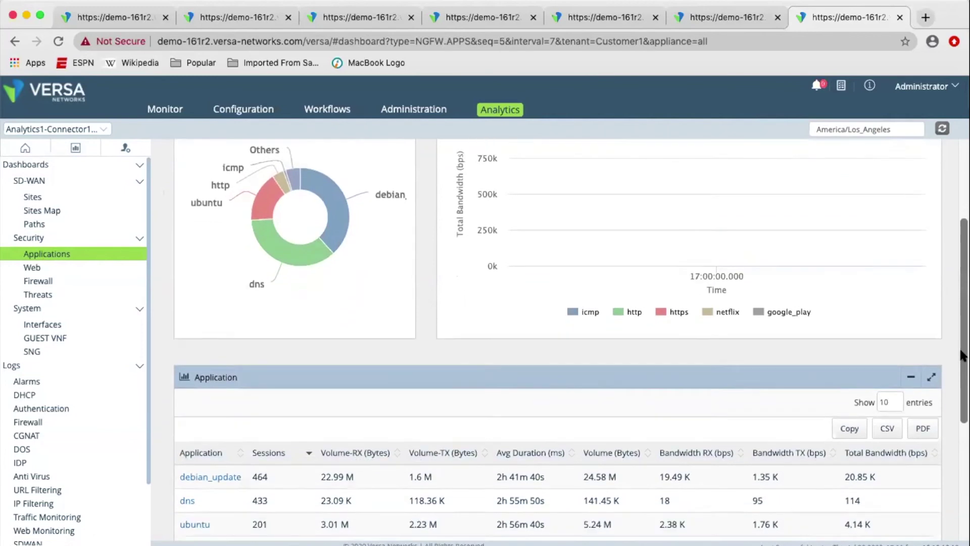
{"action": "scroll", "coordinate": [962, 355], "scroll_direction": "down", "scroll_amount": 2}
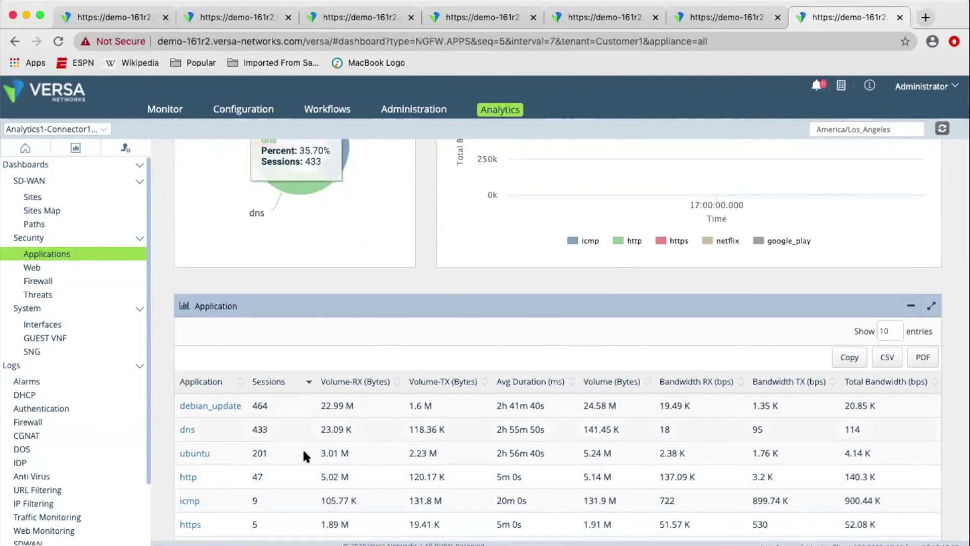
{"action": "left_click", "coordinate": [58, 268]}
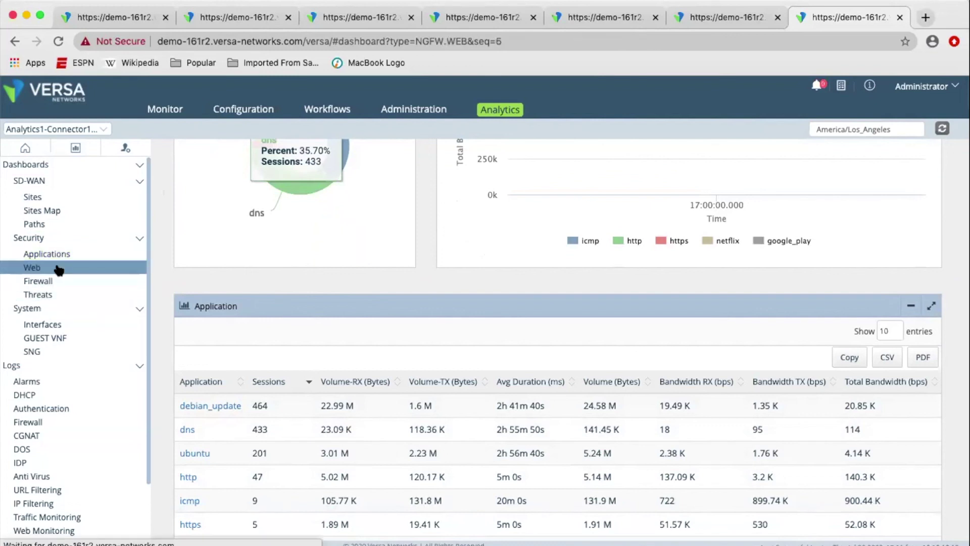
Step: Chart the Firewall dashboard by source IP, zone and forwarding class
{"action": "mouse_move", "coordinate": [363, 329]}
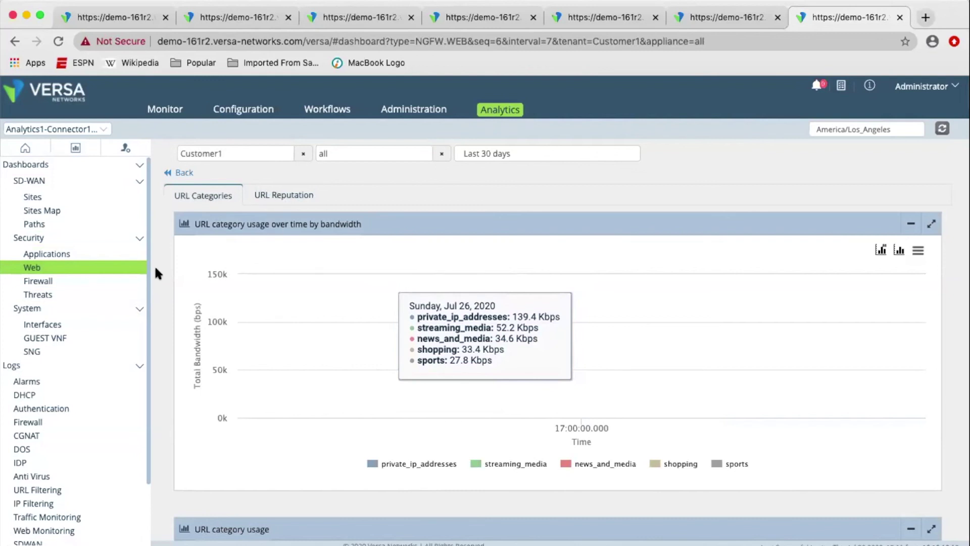
{"action": "left_click", "coordinate": [49, 280]}
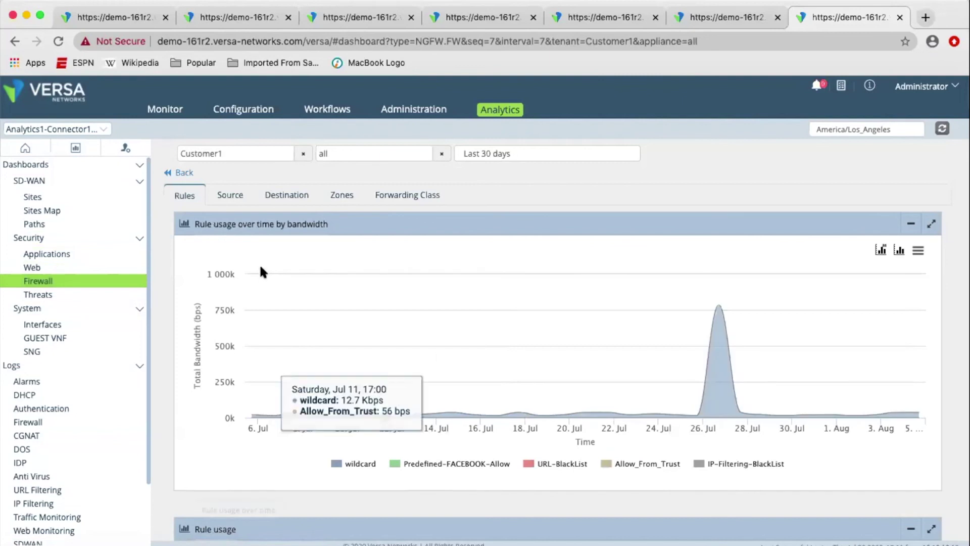
{"action": "left_click", "coordinate": [230, 195]}
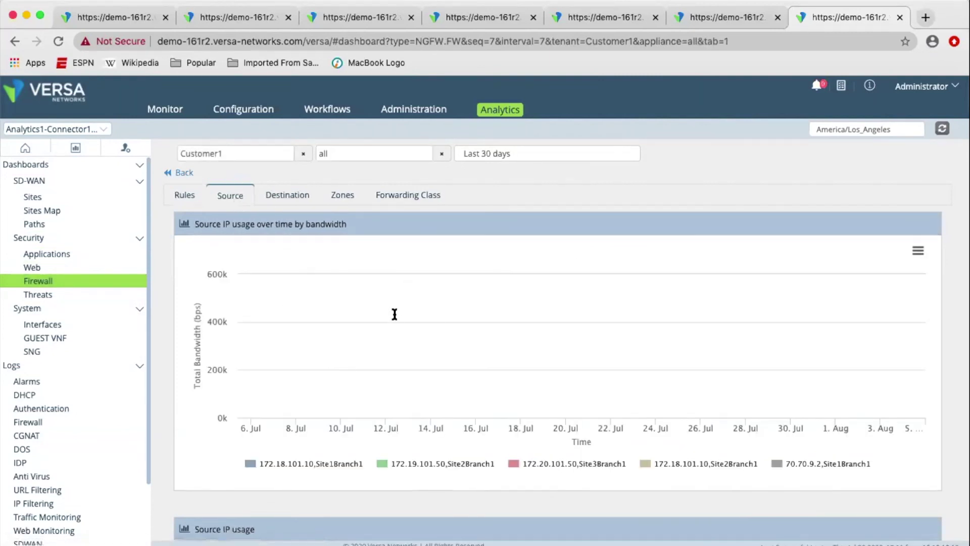
{"action": "left_click", "coordinate": [348, 202]}
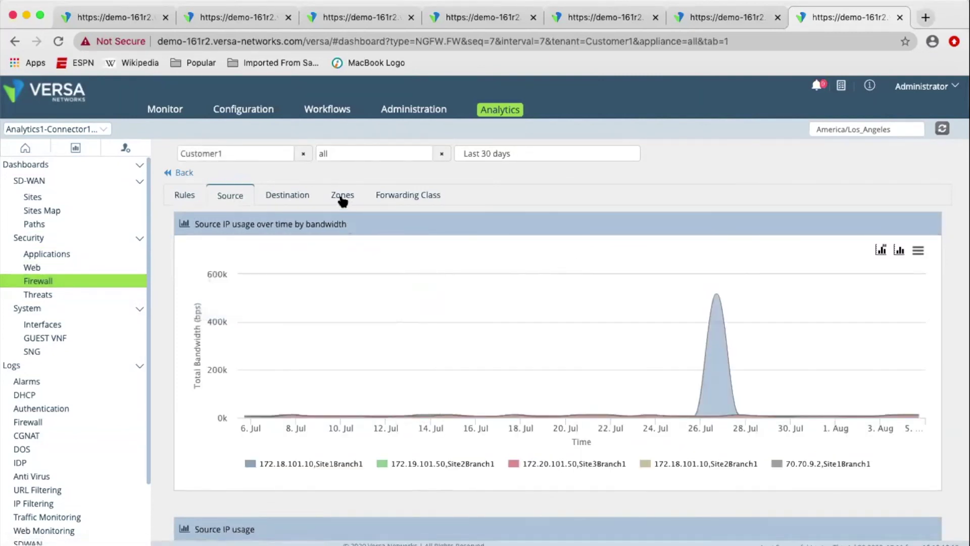
{"action": "left_click", "coordinate": [407, 195]}
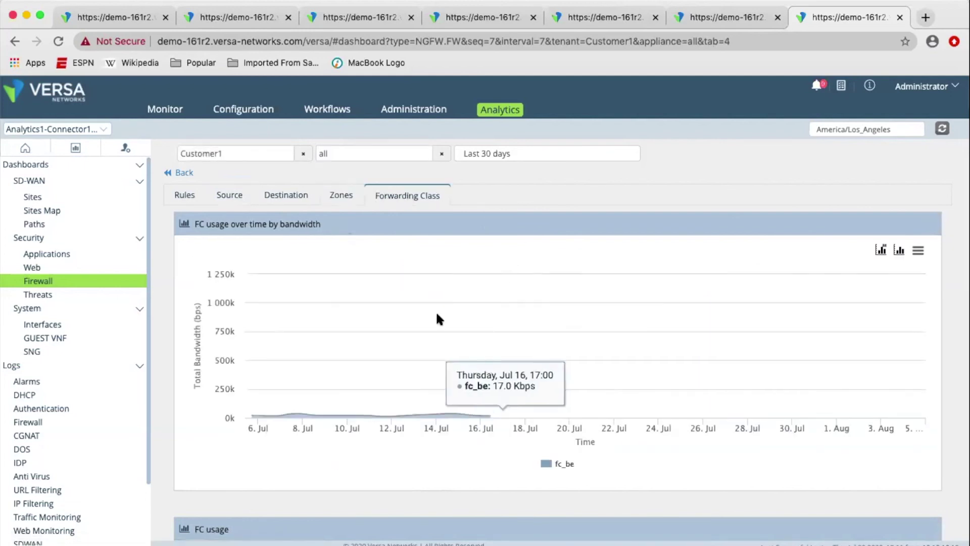
{"action": "left_click", "coordinate": [71, 295]}
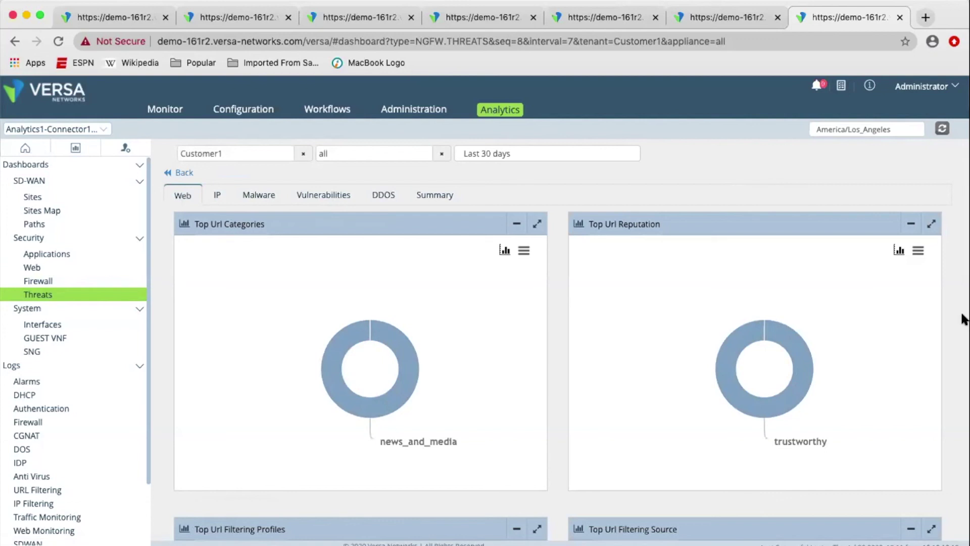
{"action": "scroll", "coordinate": [965, 319], "scroll_direction": "down", "scroll_amount": 5}
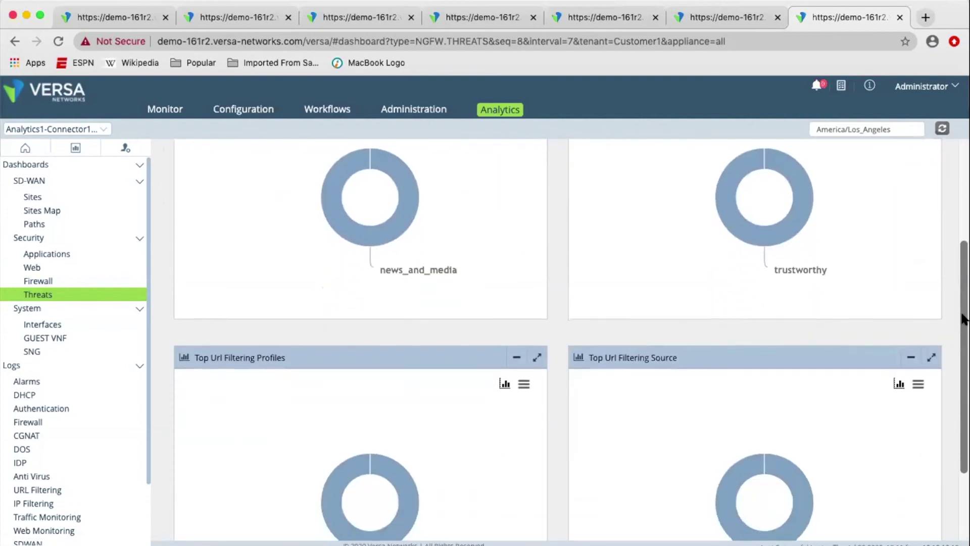
{"action": "scroll", "coordinate": [956, 308], "scroll_direction": "down", "scroll_amount": 2}
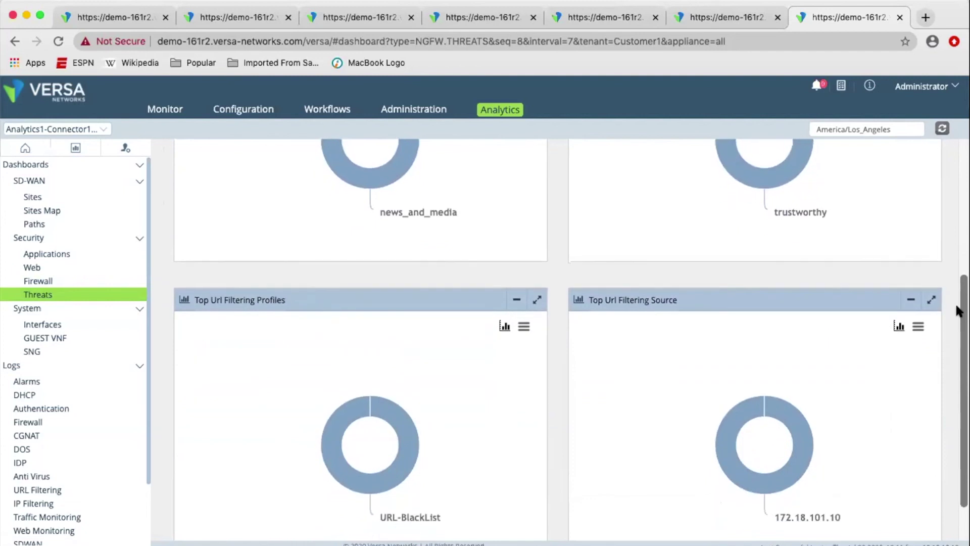